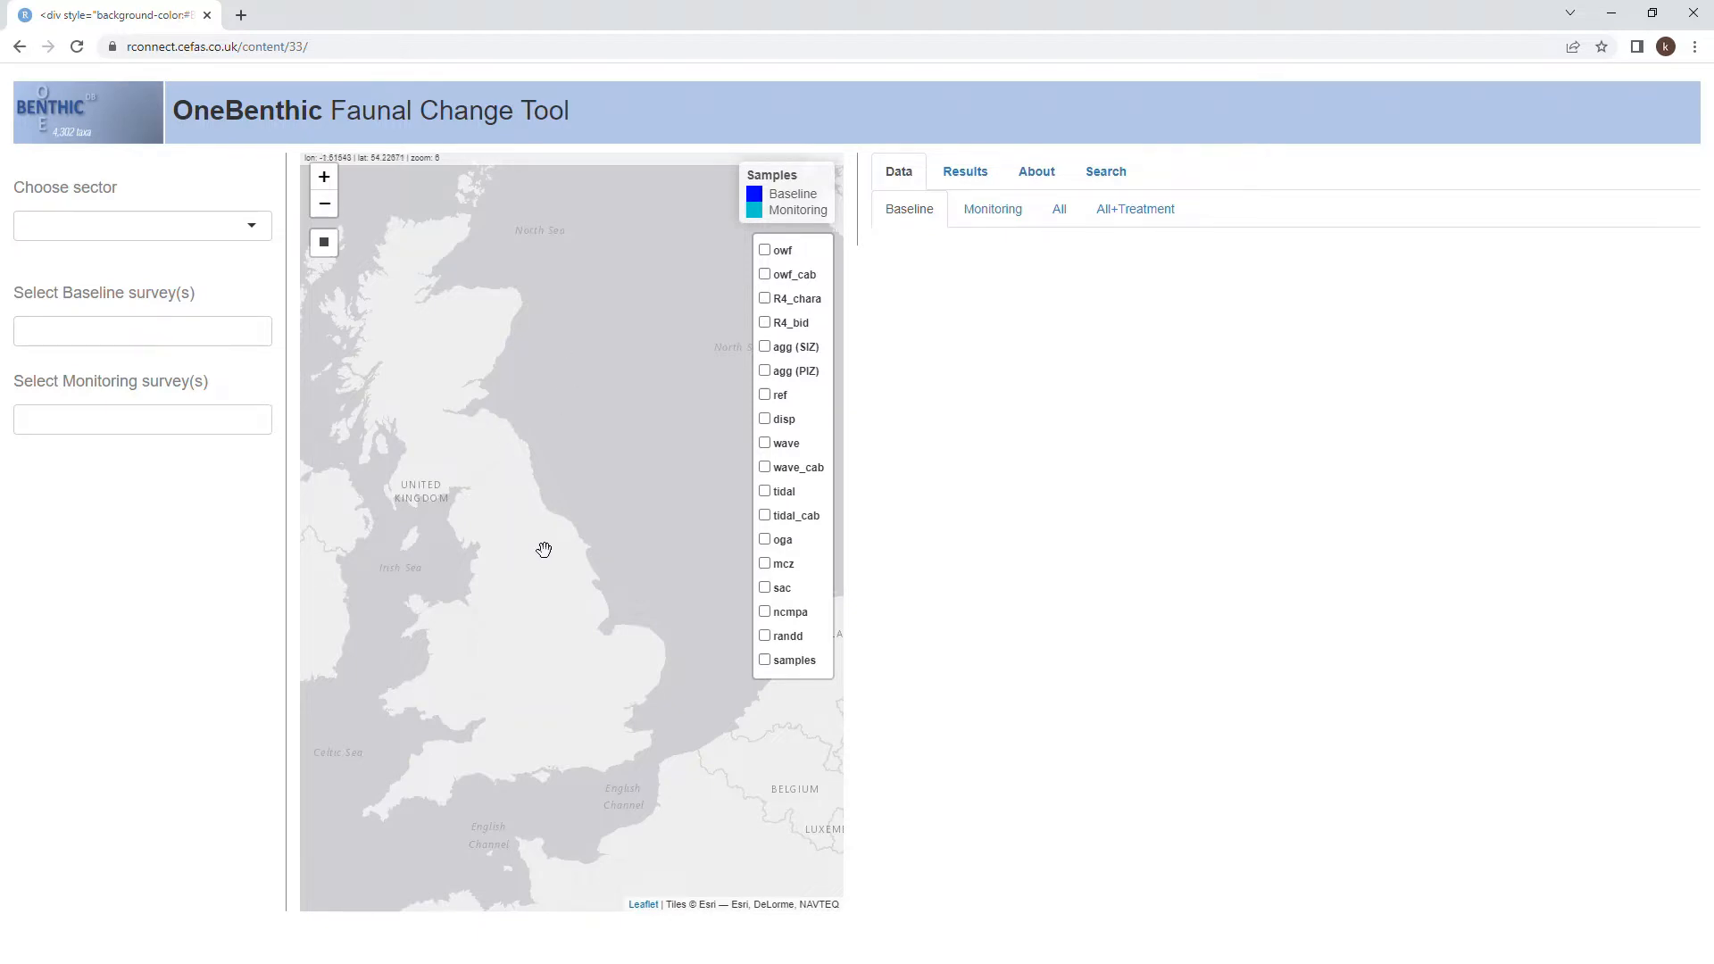
# Show the agg (PIZ) and agg (SIZ) layers on the map and choose AGG as the sector
pyautogui.click(765, 372)
pyautogui.click(765, 347)
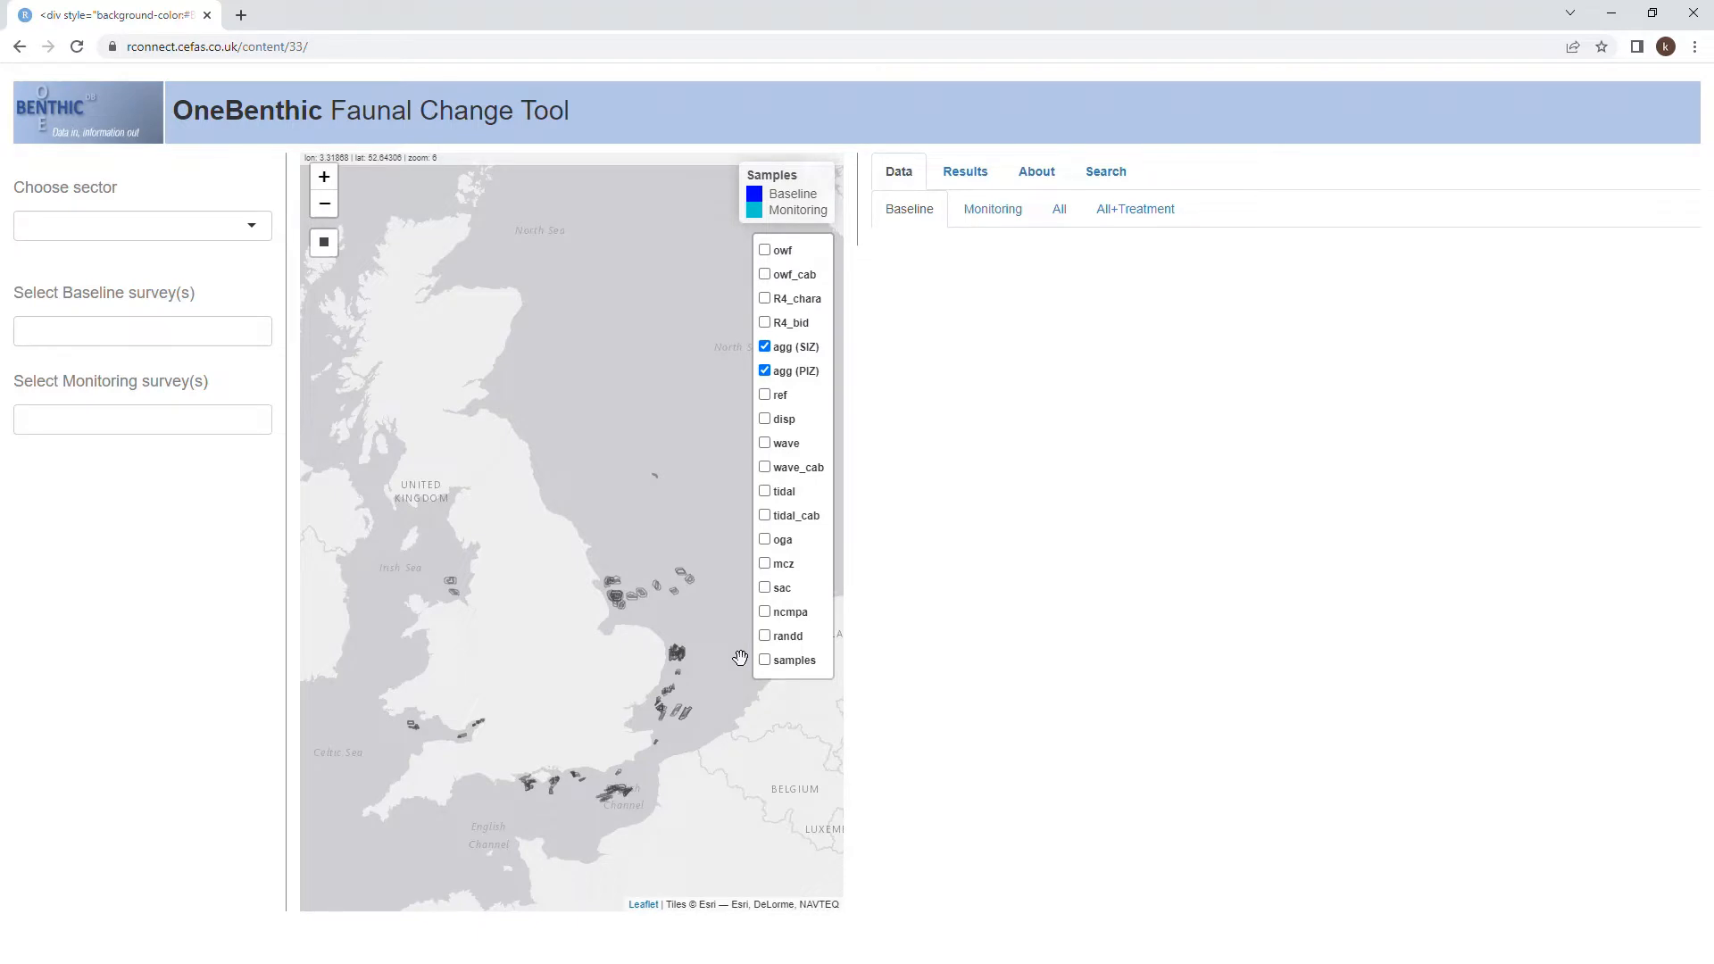
pyautogui.click(261, 234)
pyautogui.click(215, 282)
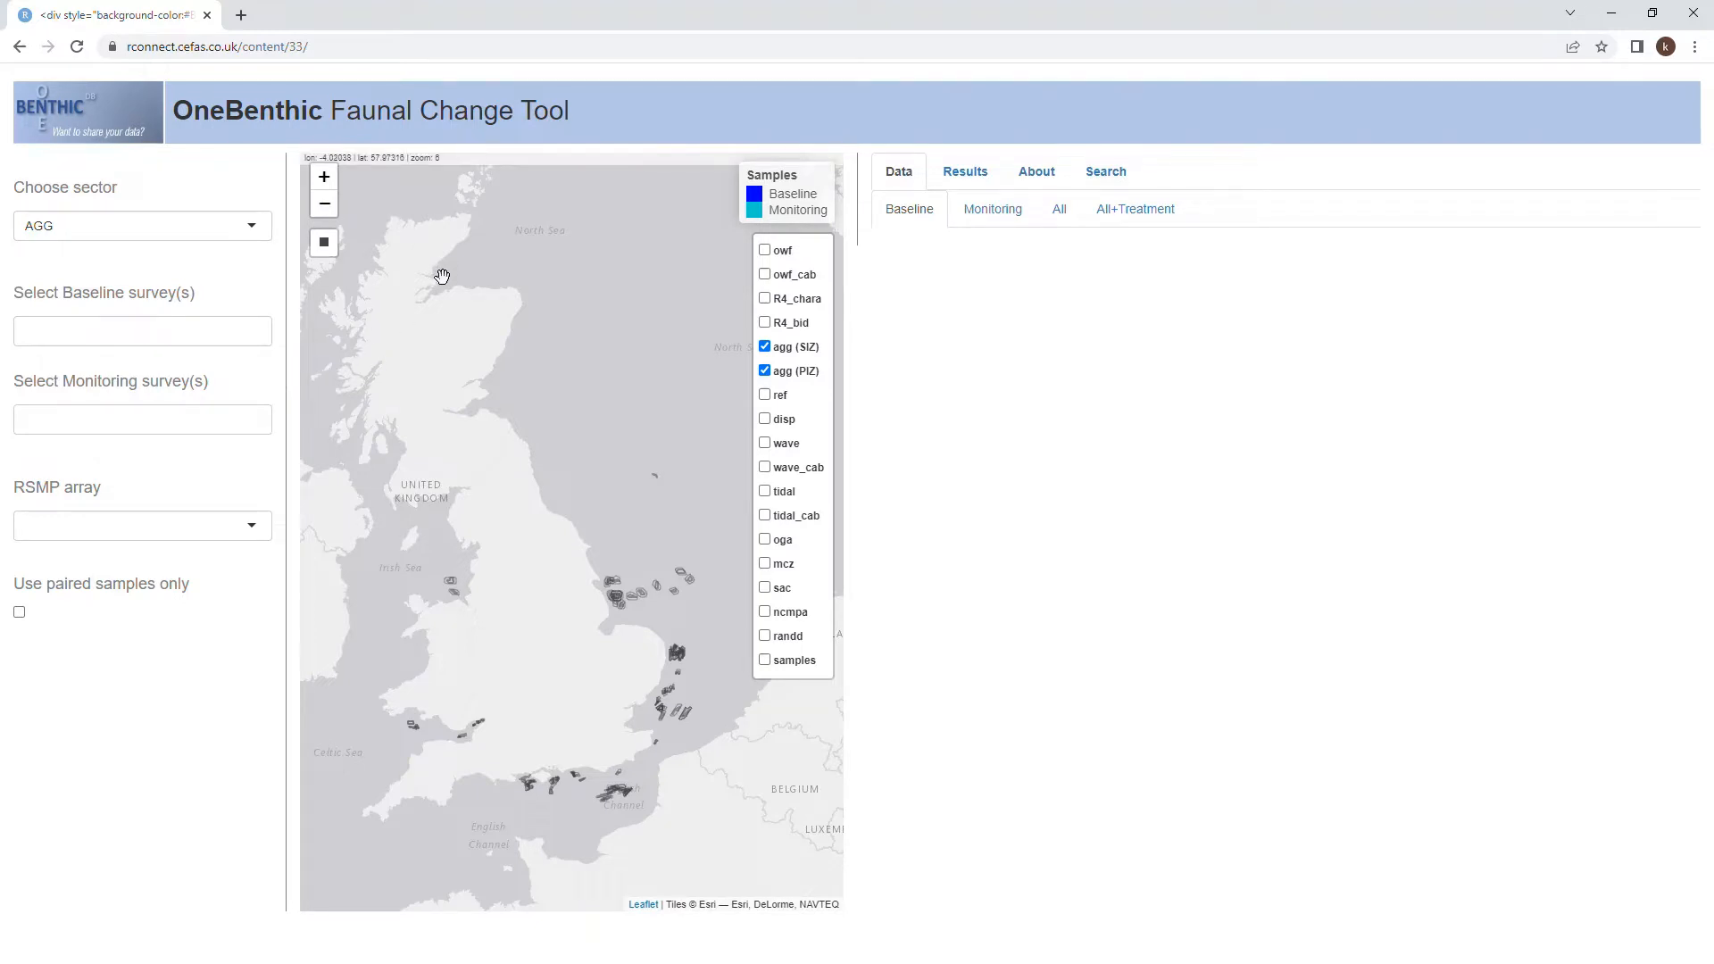
# Show the samples layer and draw a selection rectangle around the main cluster of aggregate areas off the East Anglian coast
pyautogui.scroll(1, 665, 645)
pyautogui.scroll(1, 643, 683)
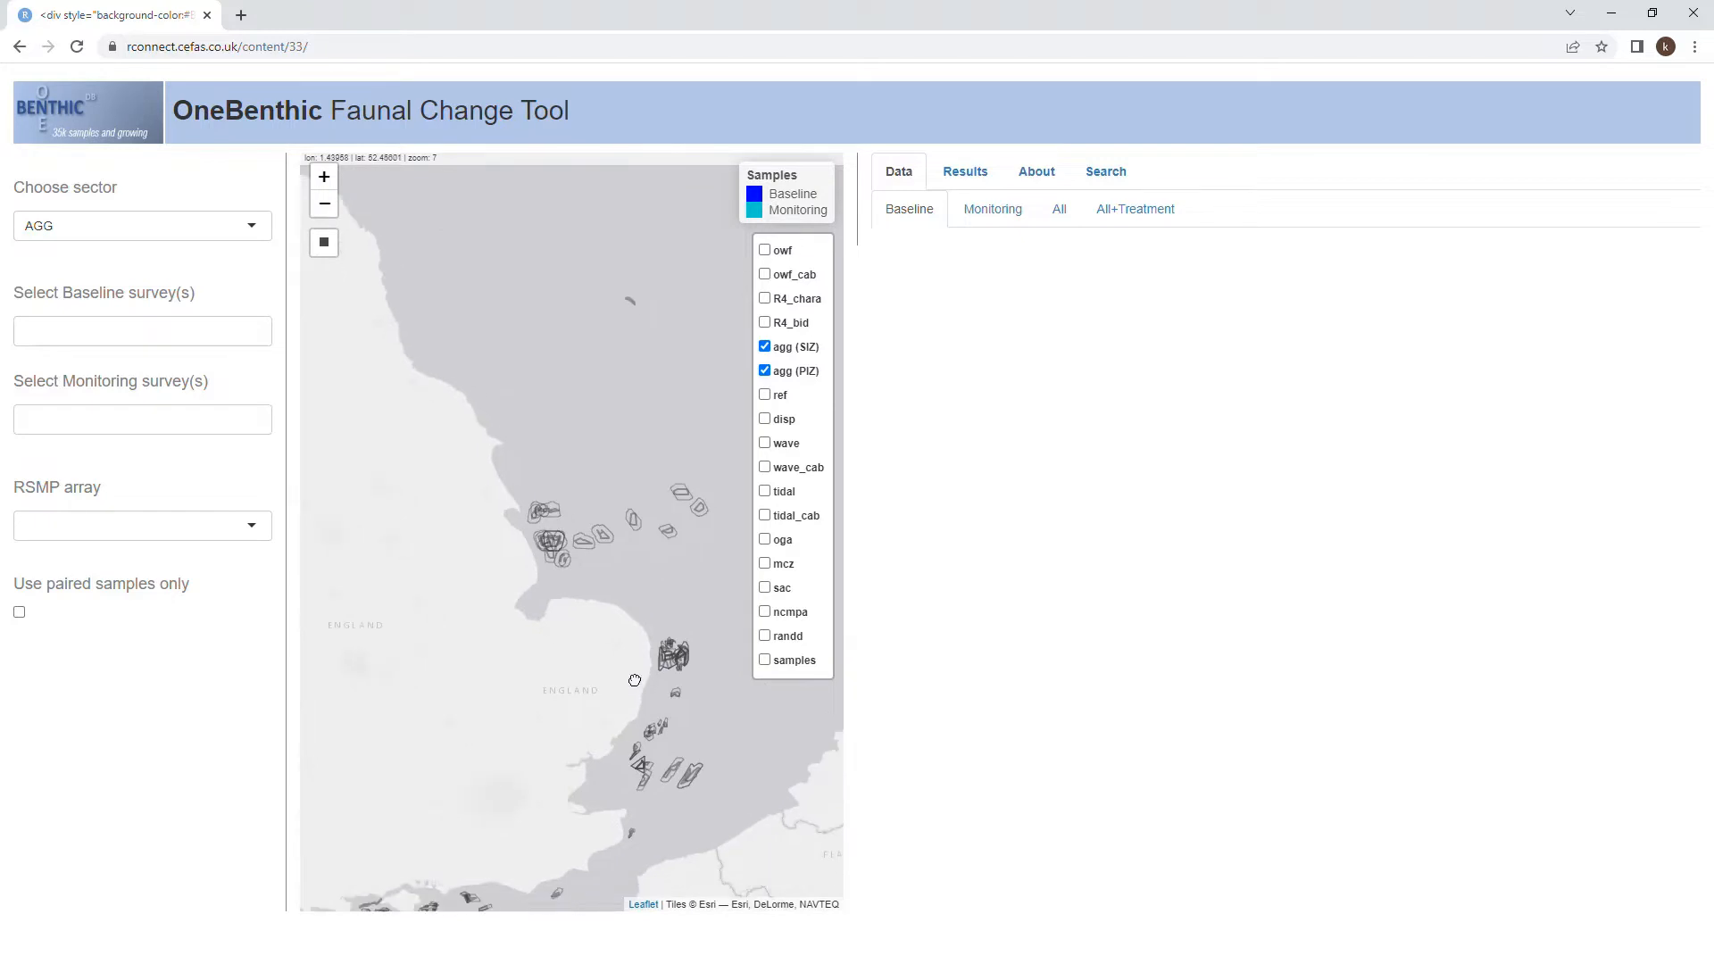
pyautogui.moveTo(591, 641); pyautogui.dragTo(542, 601)
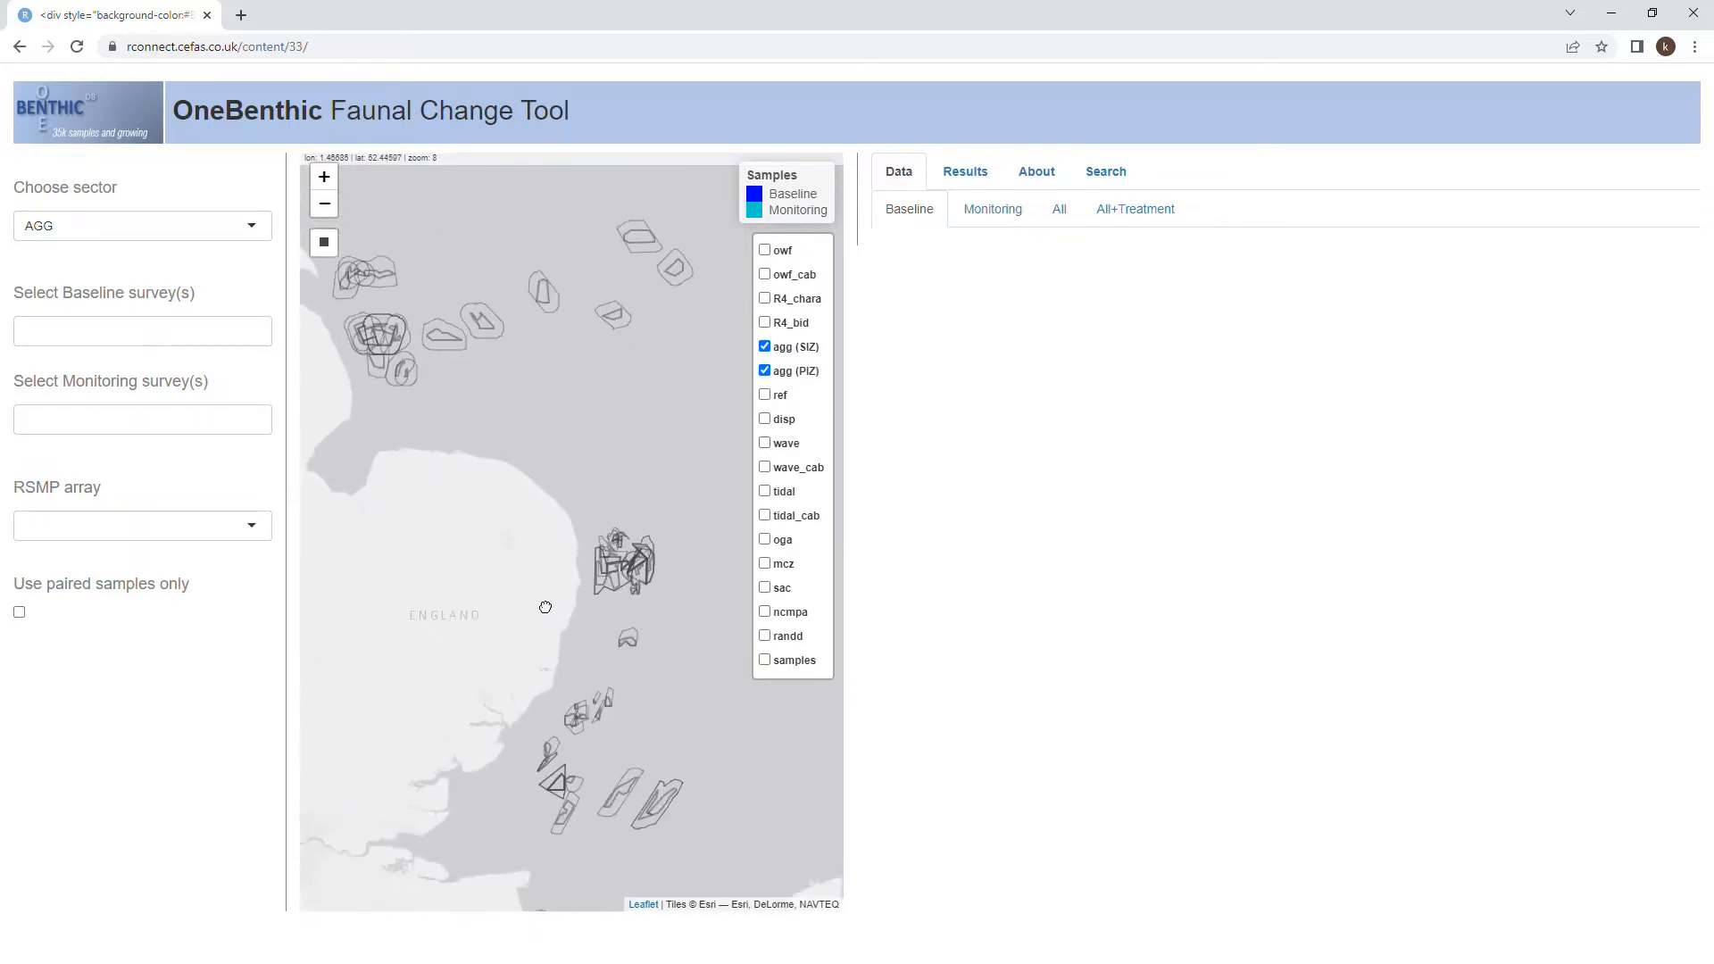
pyautogui.scroll(1, 593, 598)
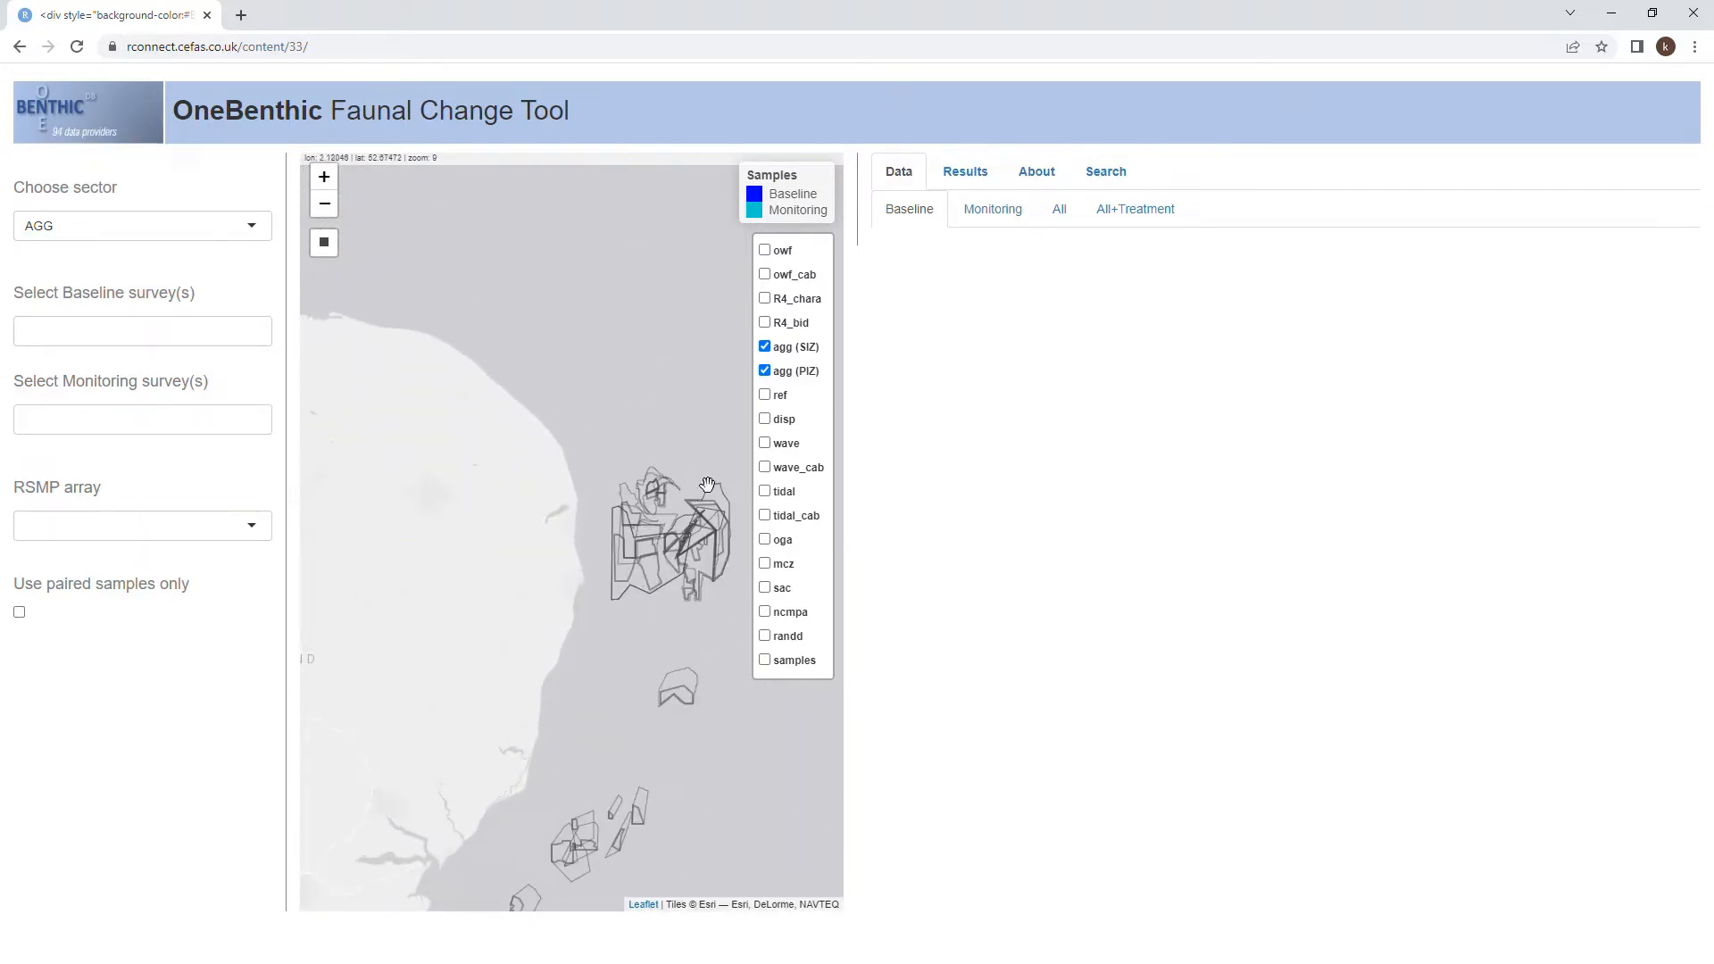
pyautogui.click(765, 662)
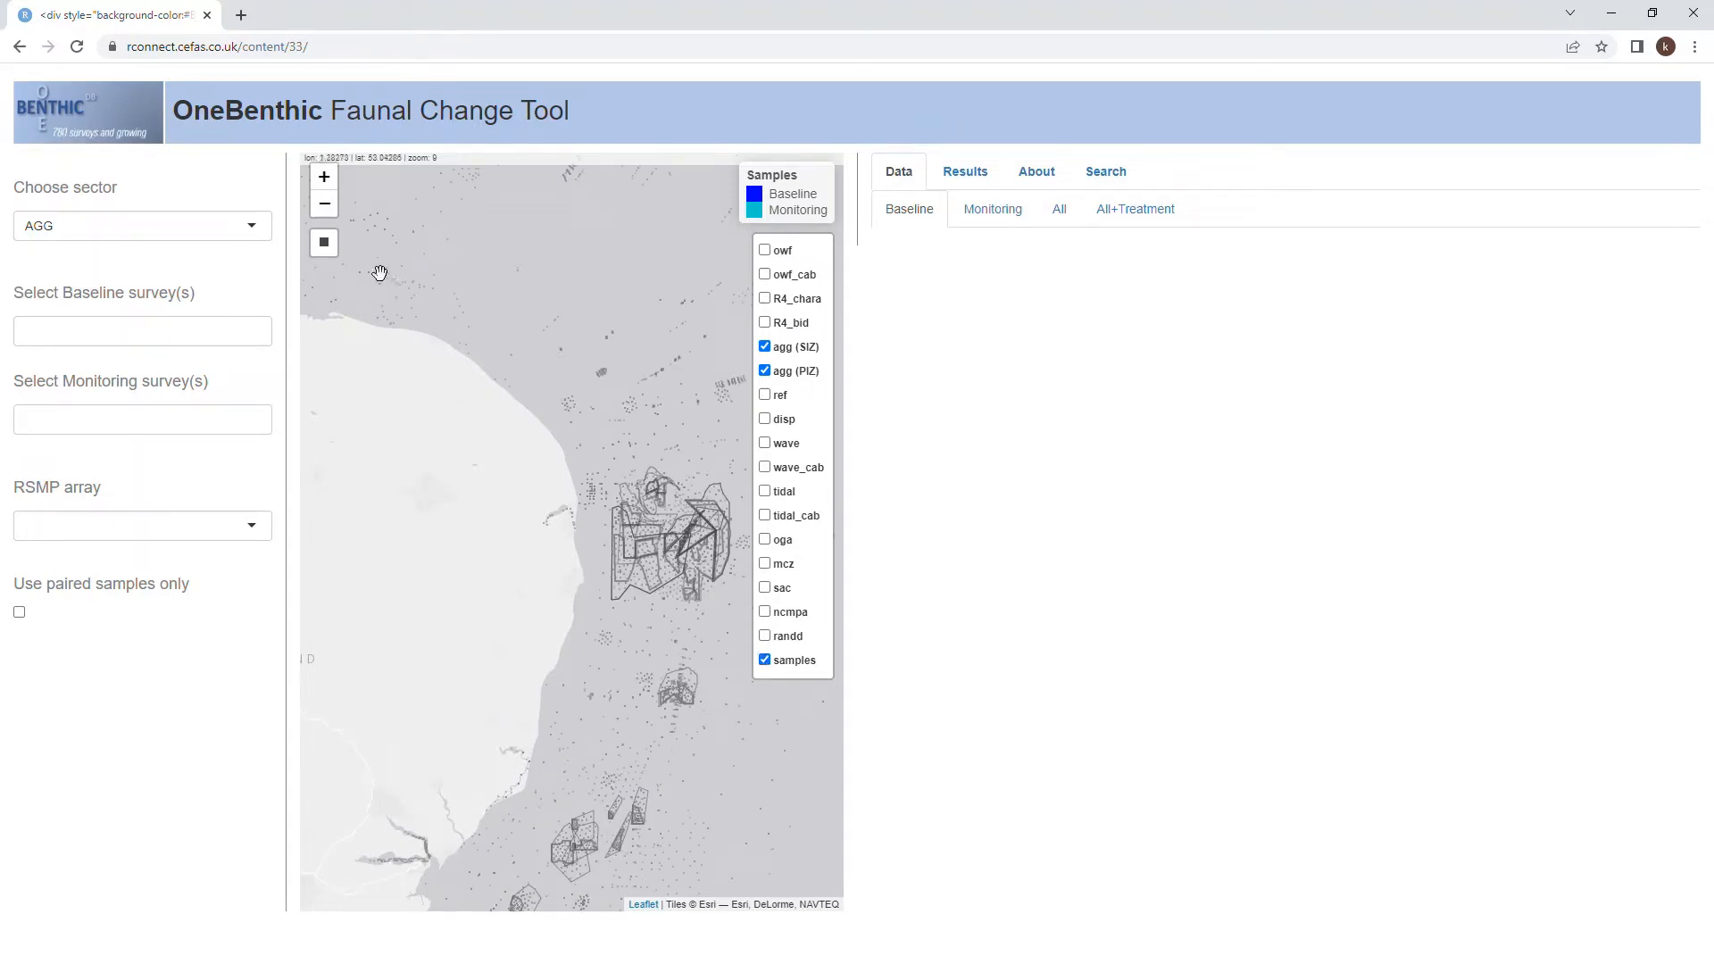
pyautogui.click(326, 243)
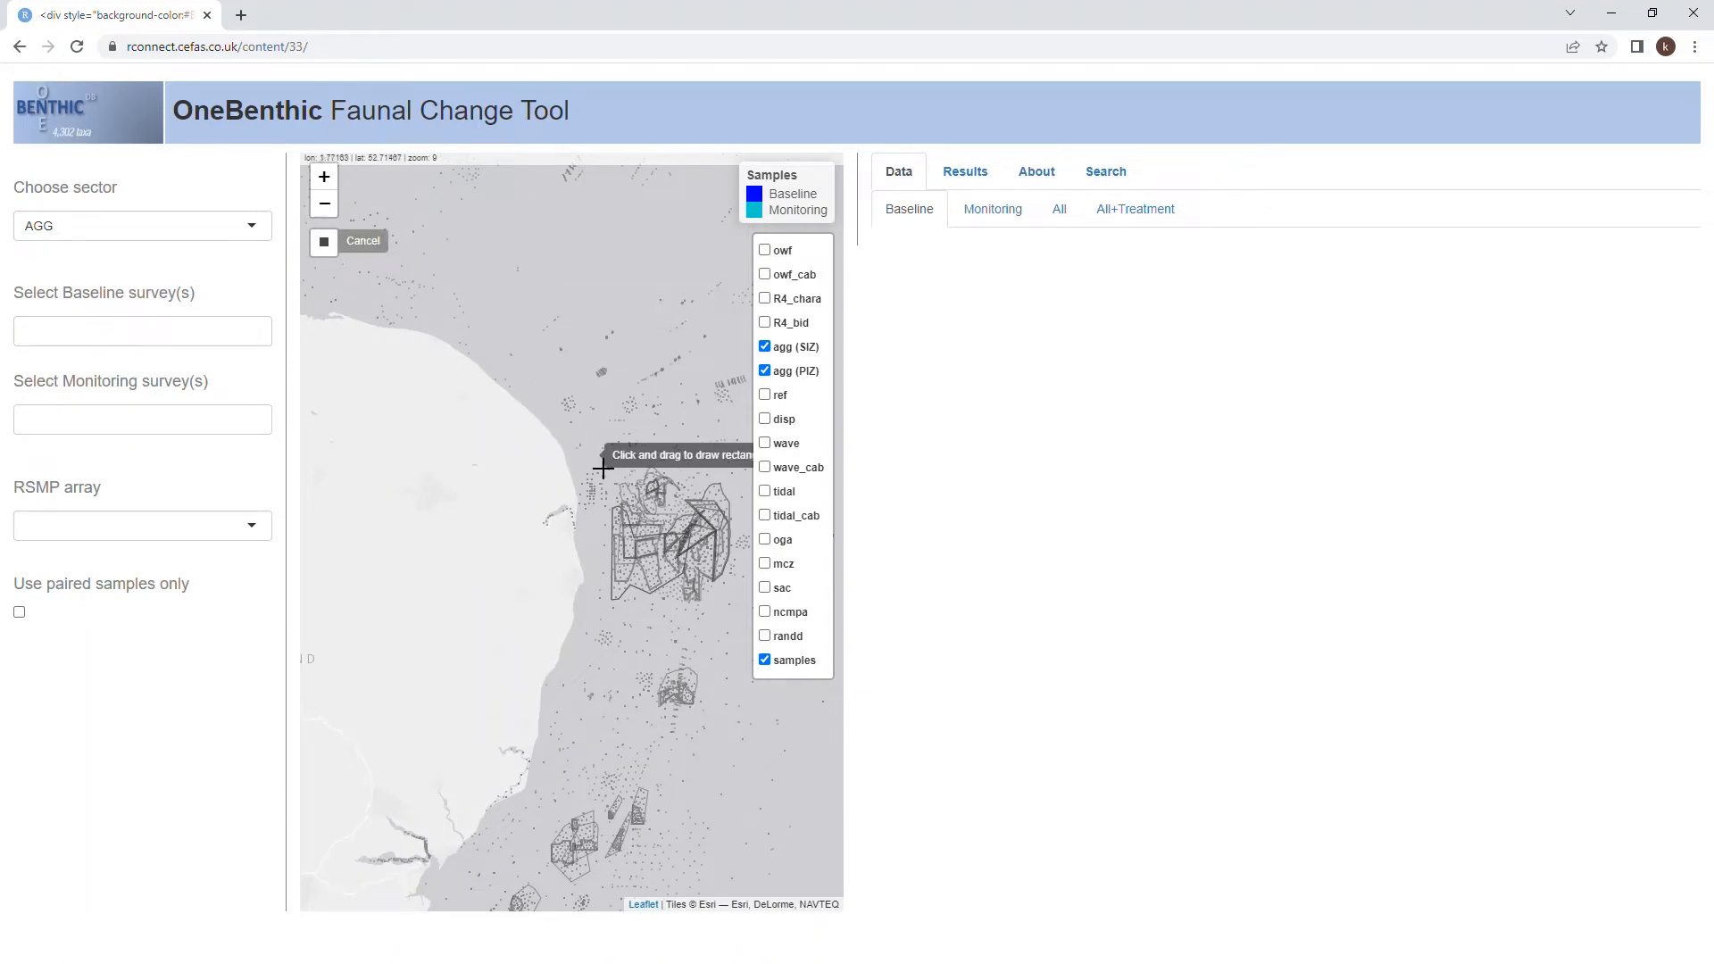
pyautogui.moveTo(594, 455)
pyautogui.mouseDown()
pyautogui.moveTo(717, 561)
pyautogui.moveTo(757, 625)
pyautogui.mouseUp()
# Look through the search table of samples inside the rectangle, viewing pages 2 and 5
pyautogui.click(1106, 172)
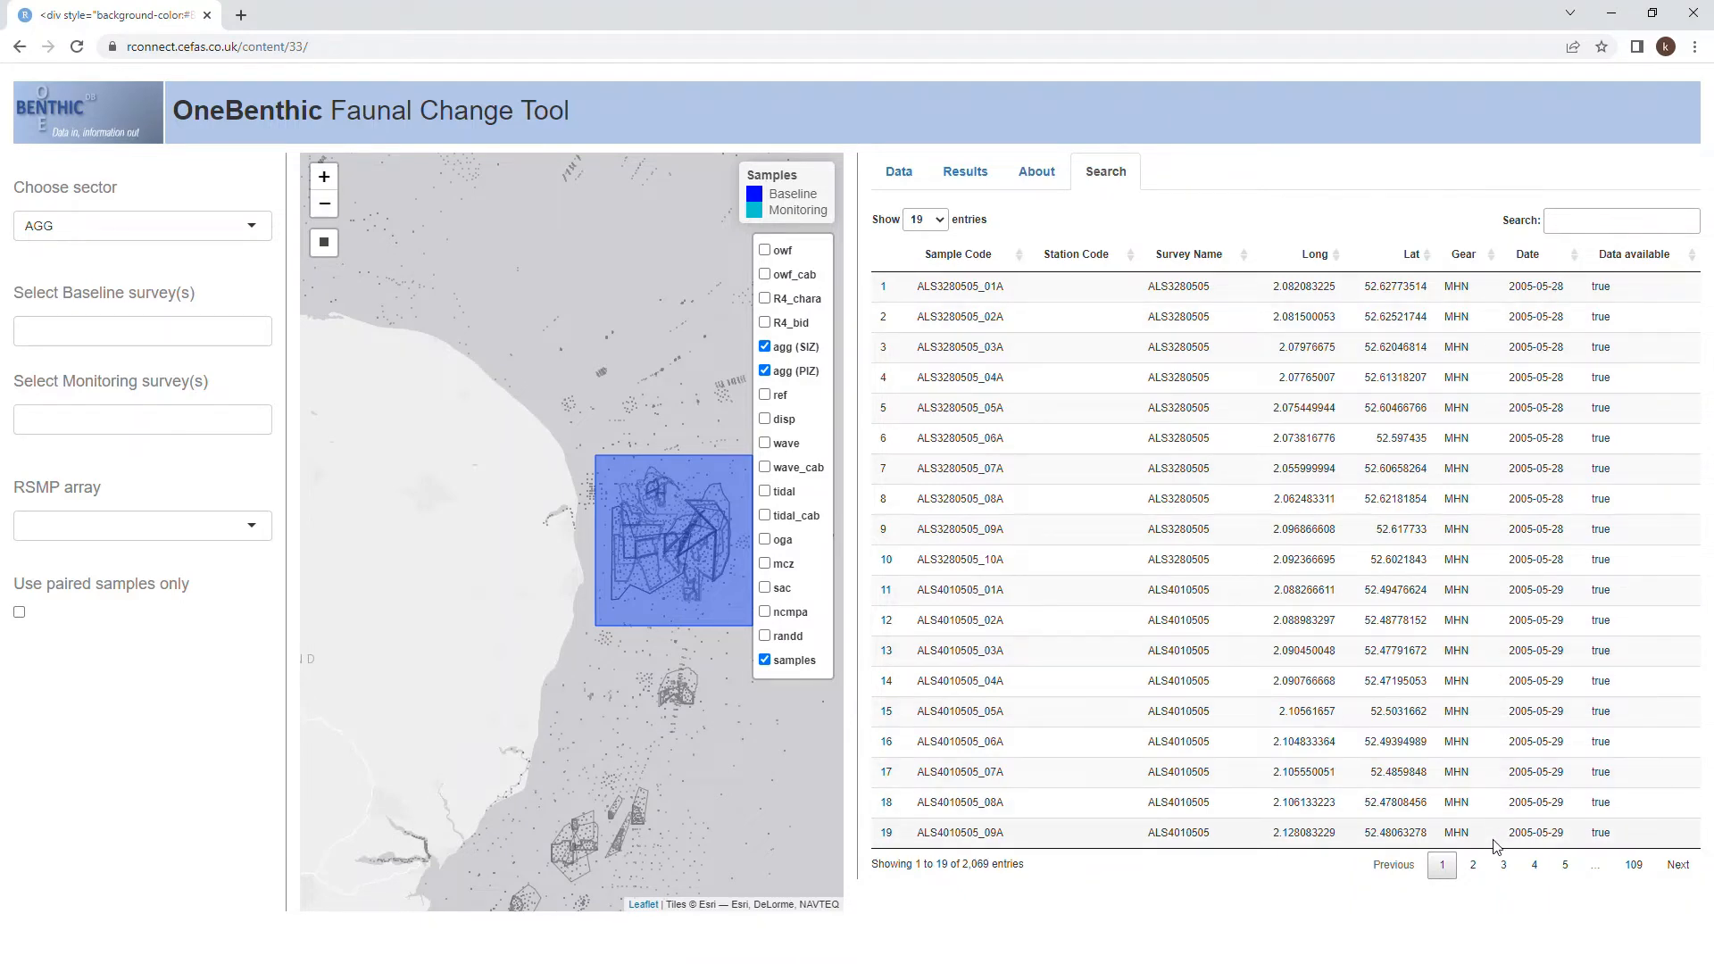
pyautogui.click(1473, 865)
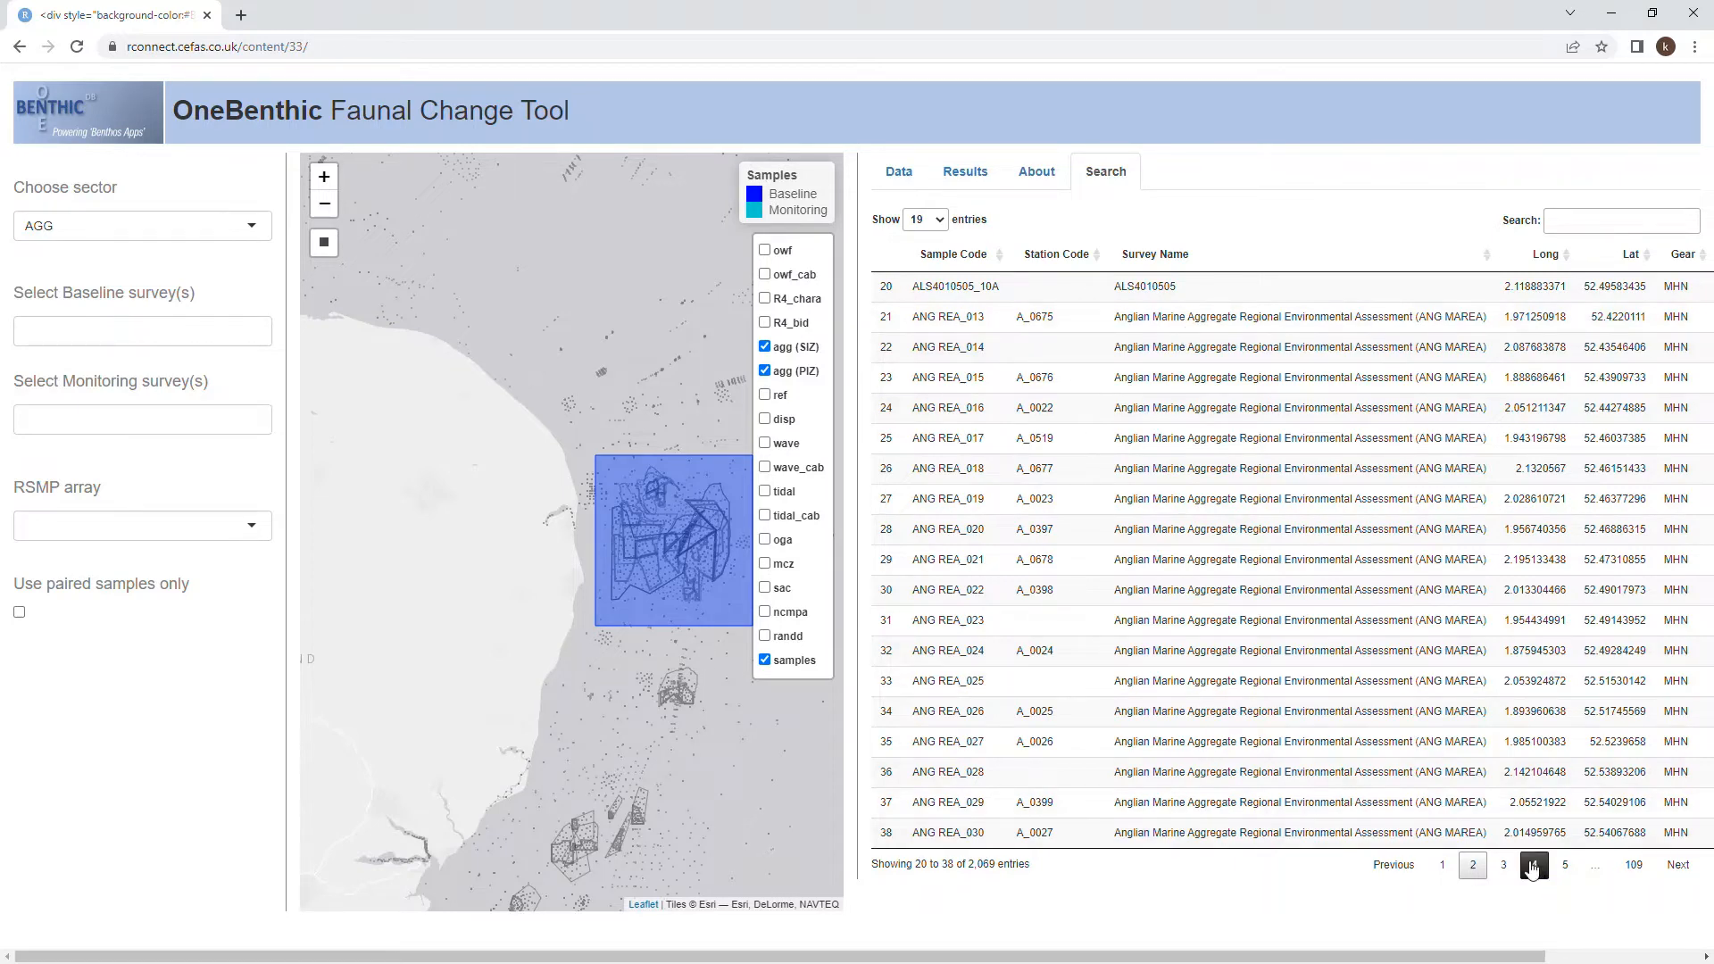
pyautogui.click(1576, 866)
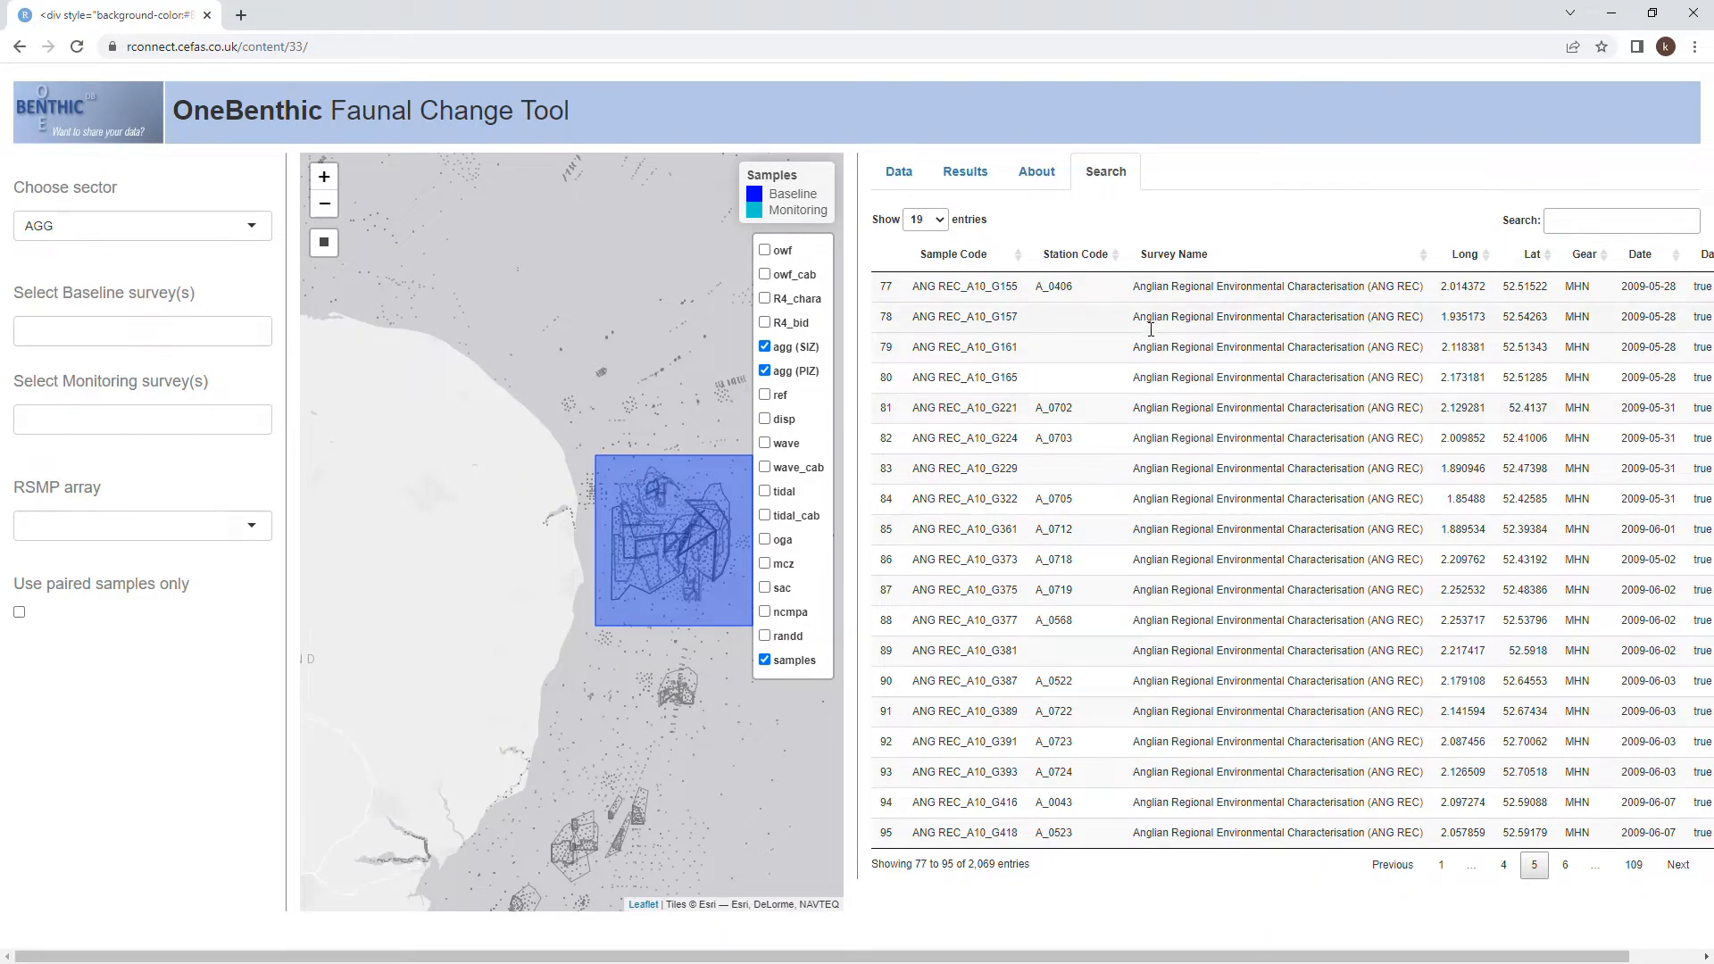
# Replace the selection rectangle with a tiny one in the open sea north of the coast
pyautogui.click(324, 242)
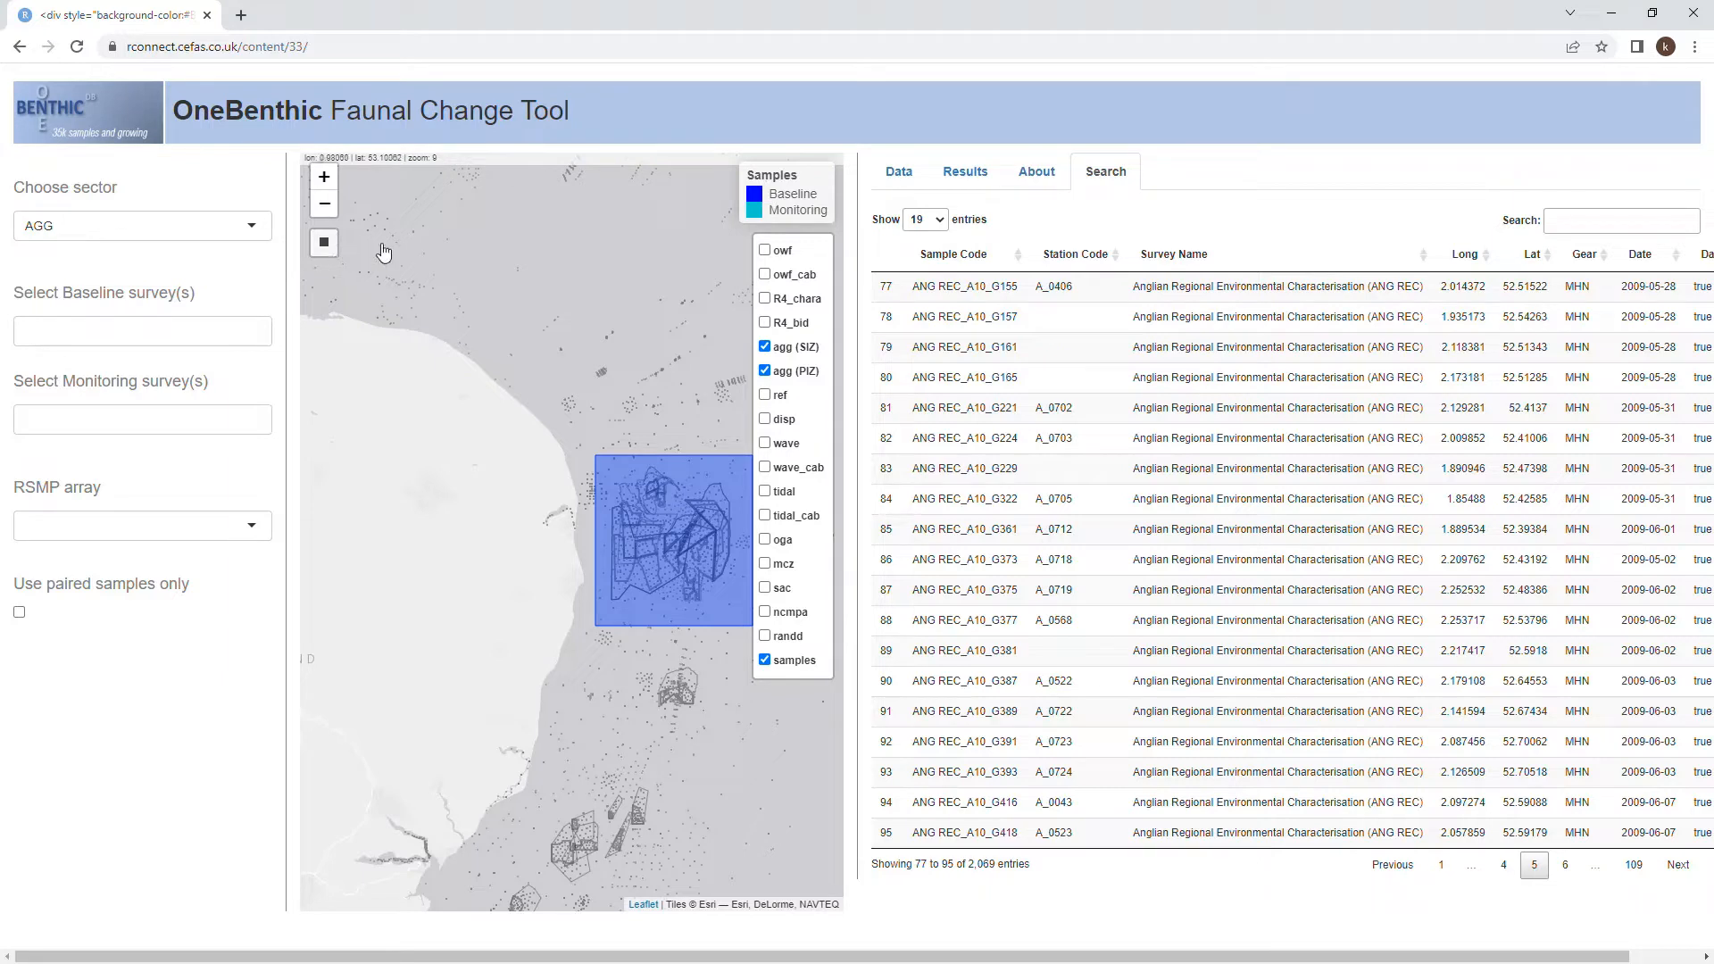
pyautogui.moveTo(491, 198); pyautogui.dragTo(509, 214)
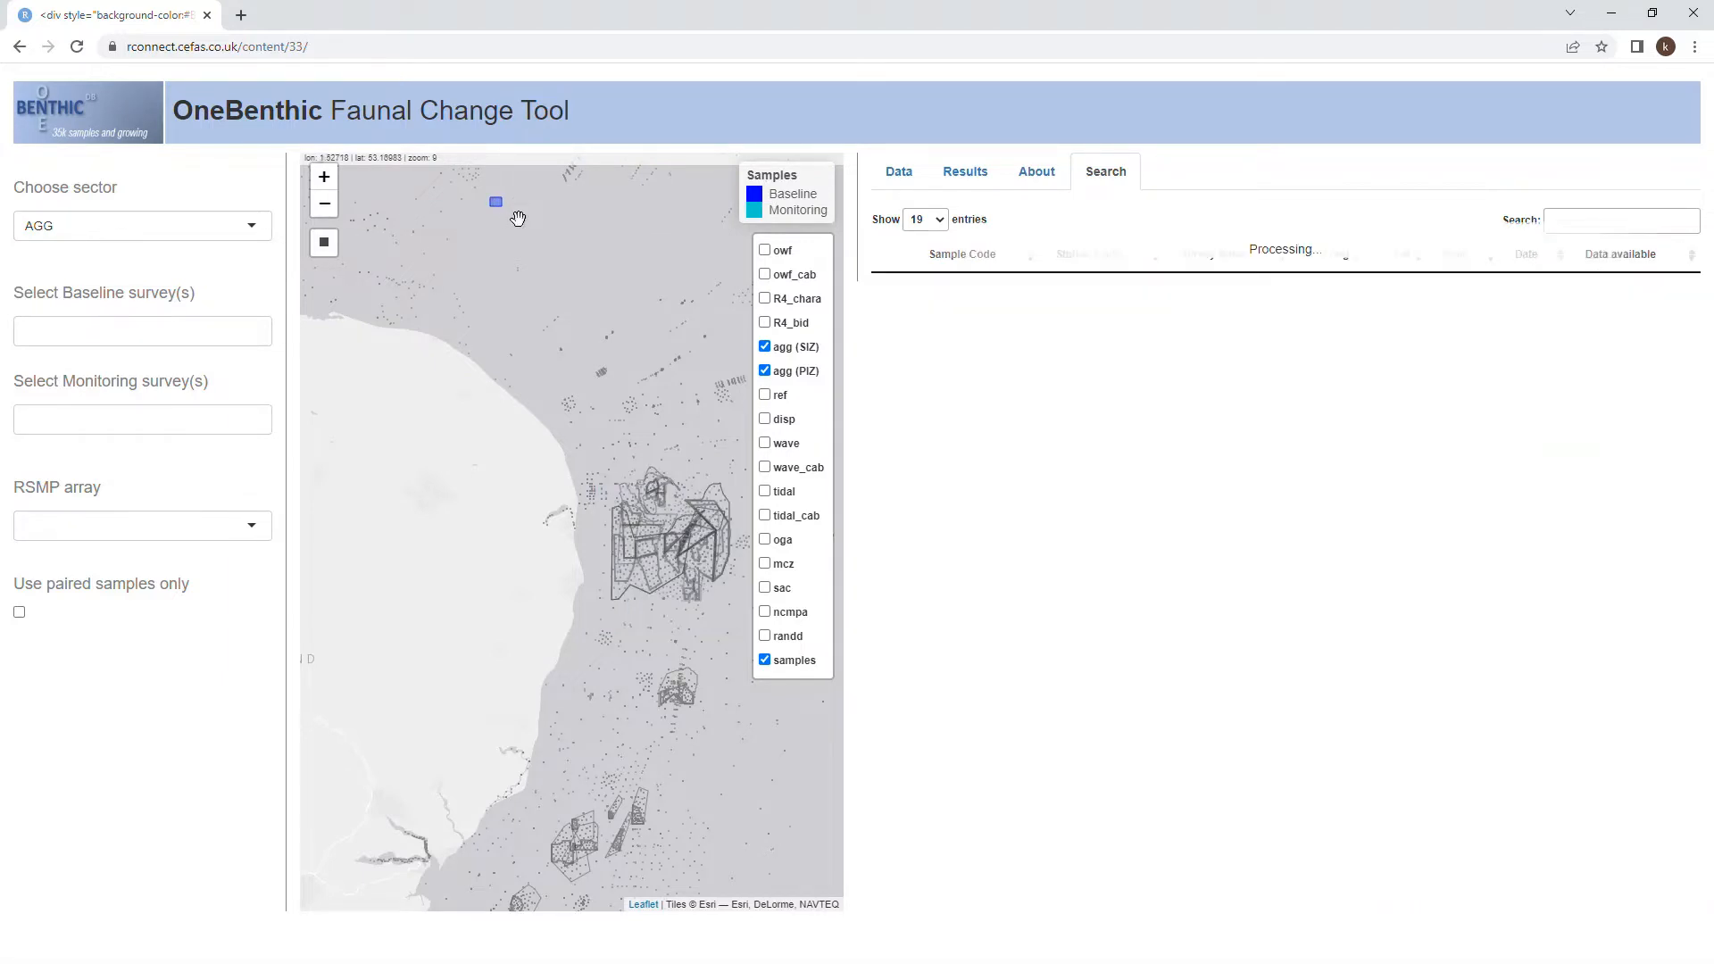
# Select the baseline surveys Anglian ANG REC, Anglian ANG MAREA and Anglian Regional Seabed Monitoring Programme Baseline Benthic Survey 2014/2015
pyautogui.click(129, 331)
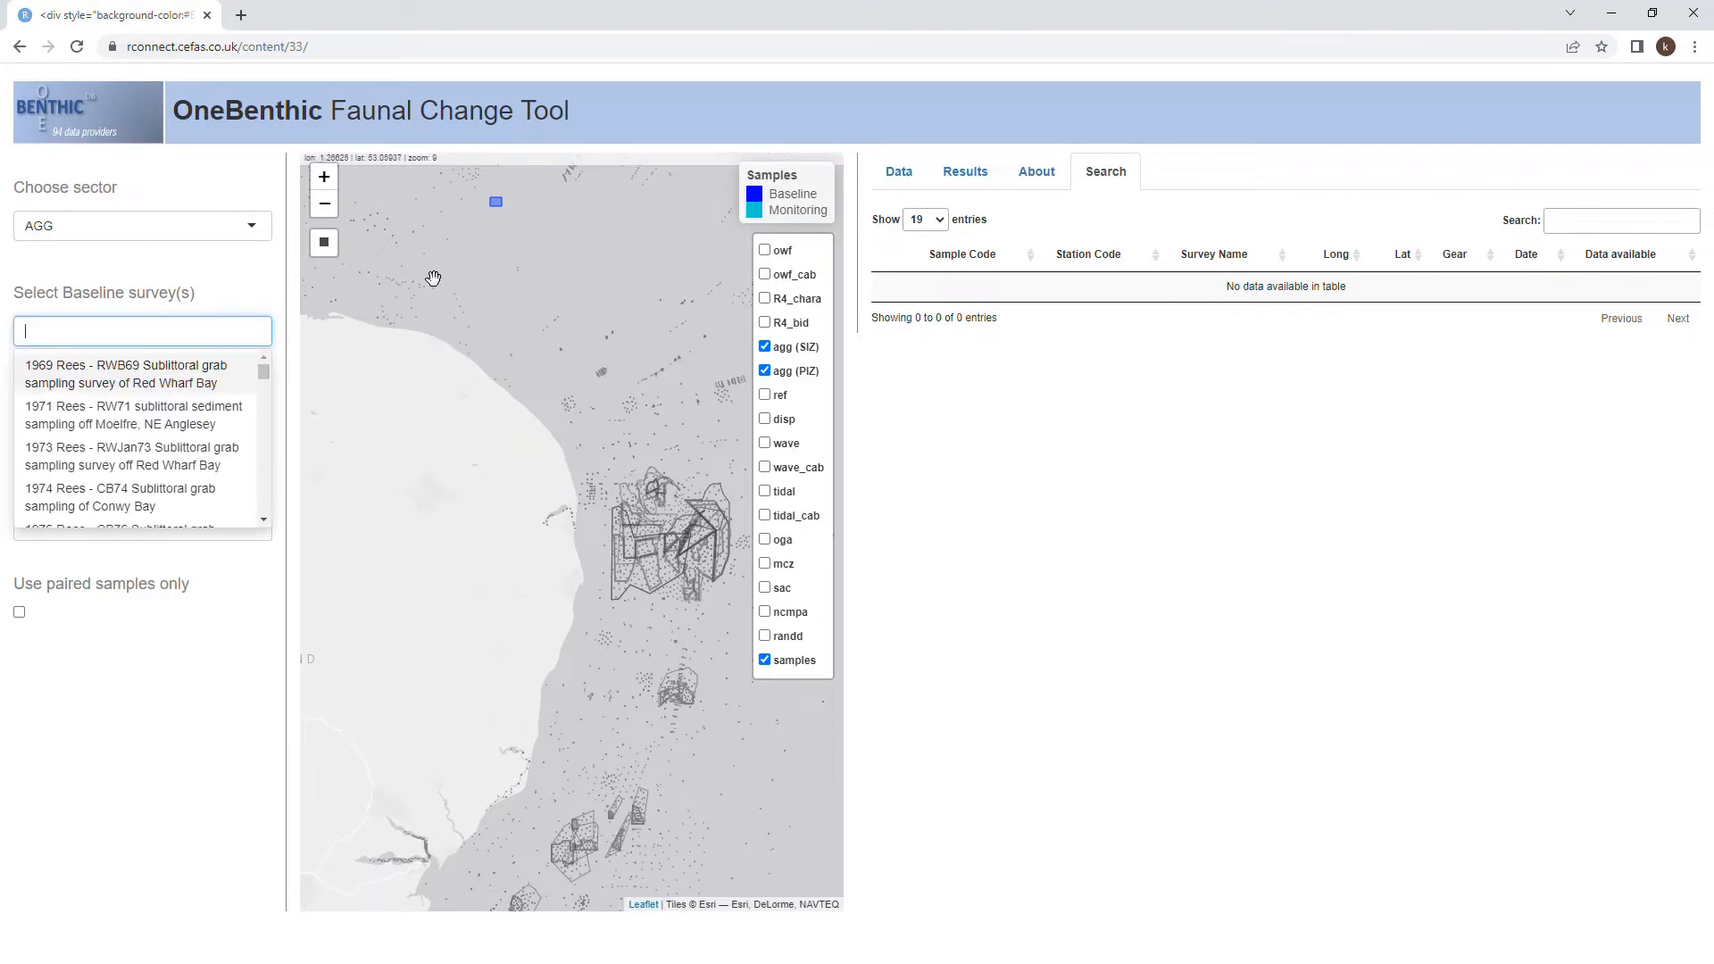
pyautogui.write('angli')
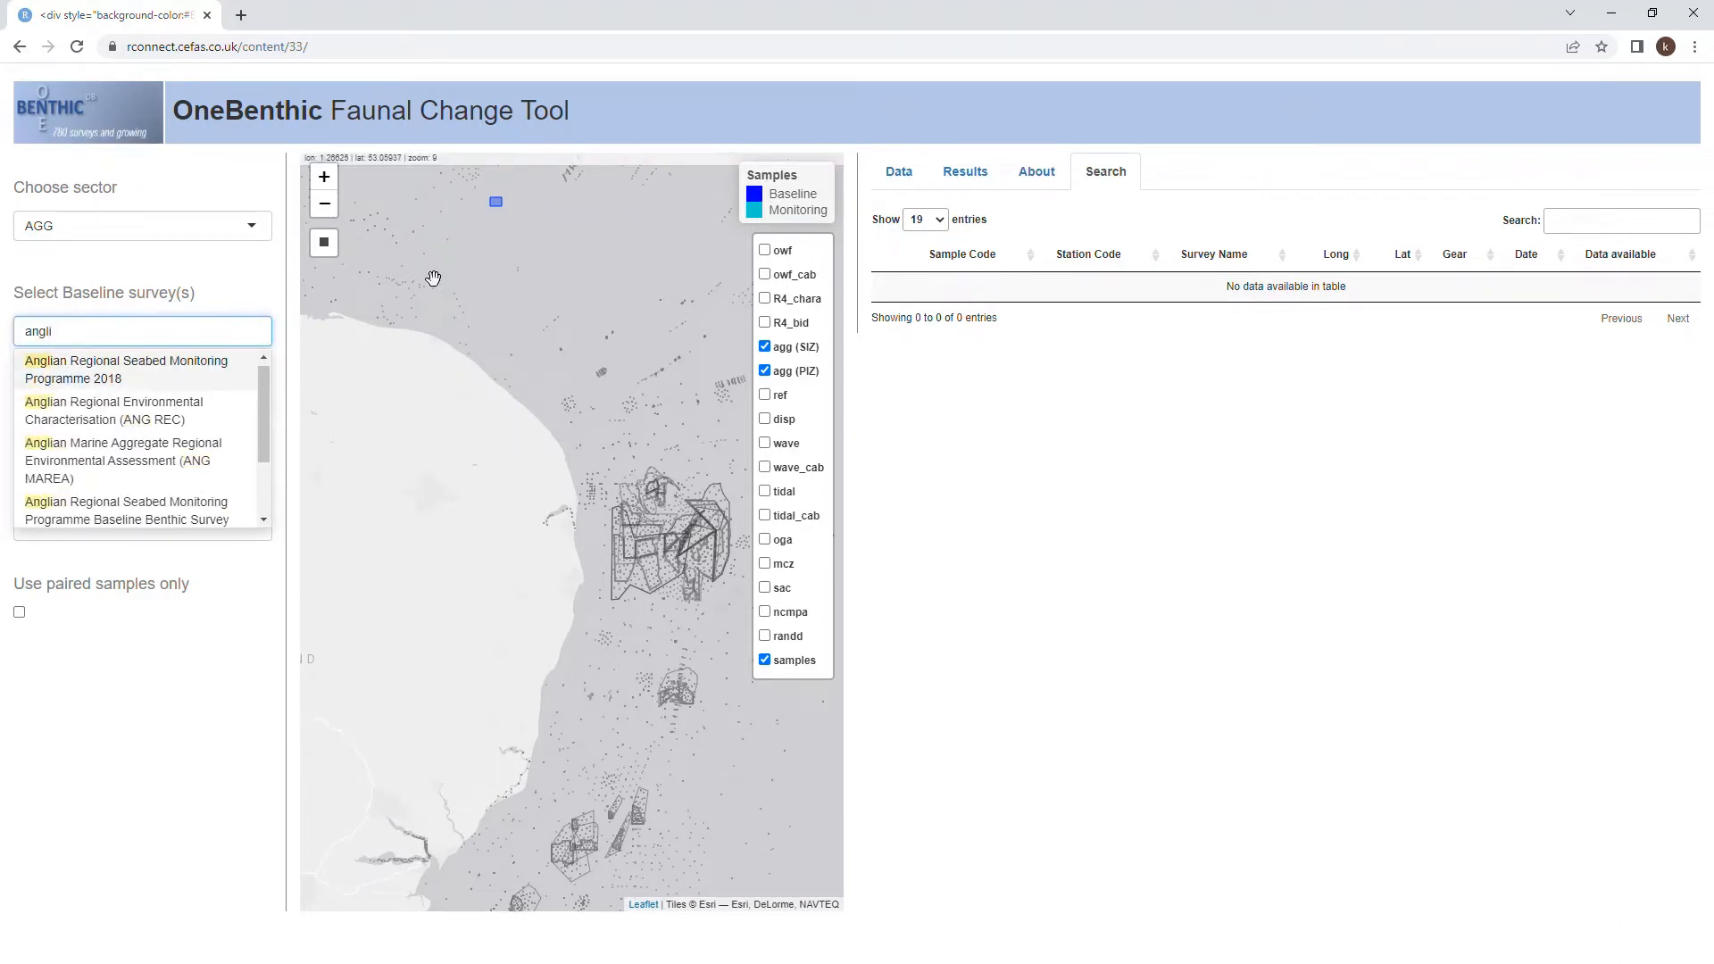
pyautogui.write('an')
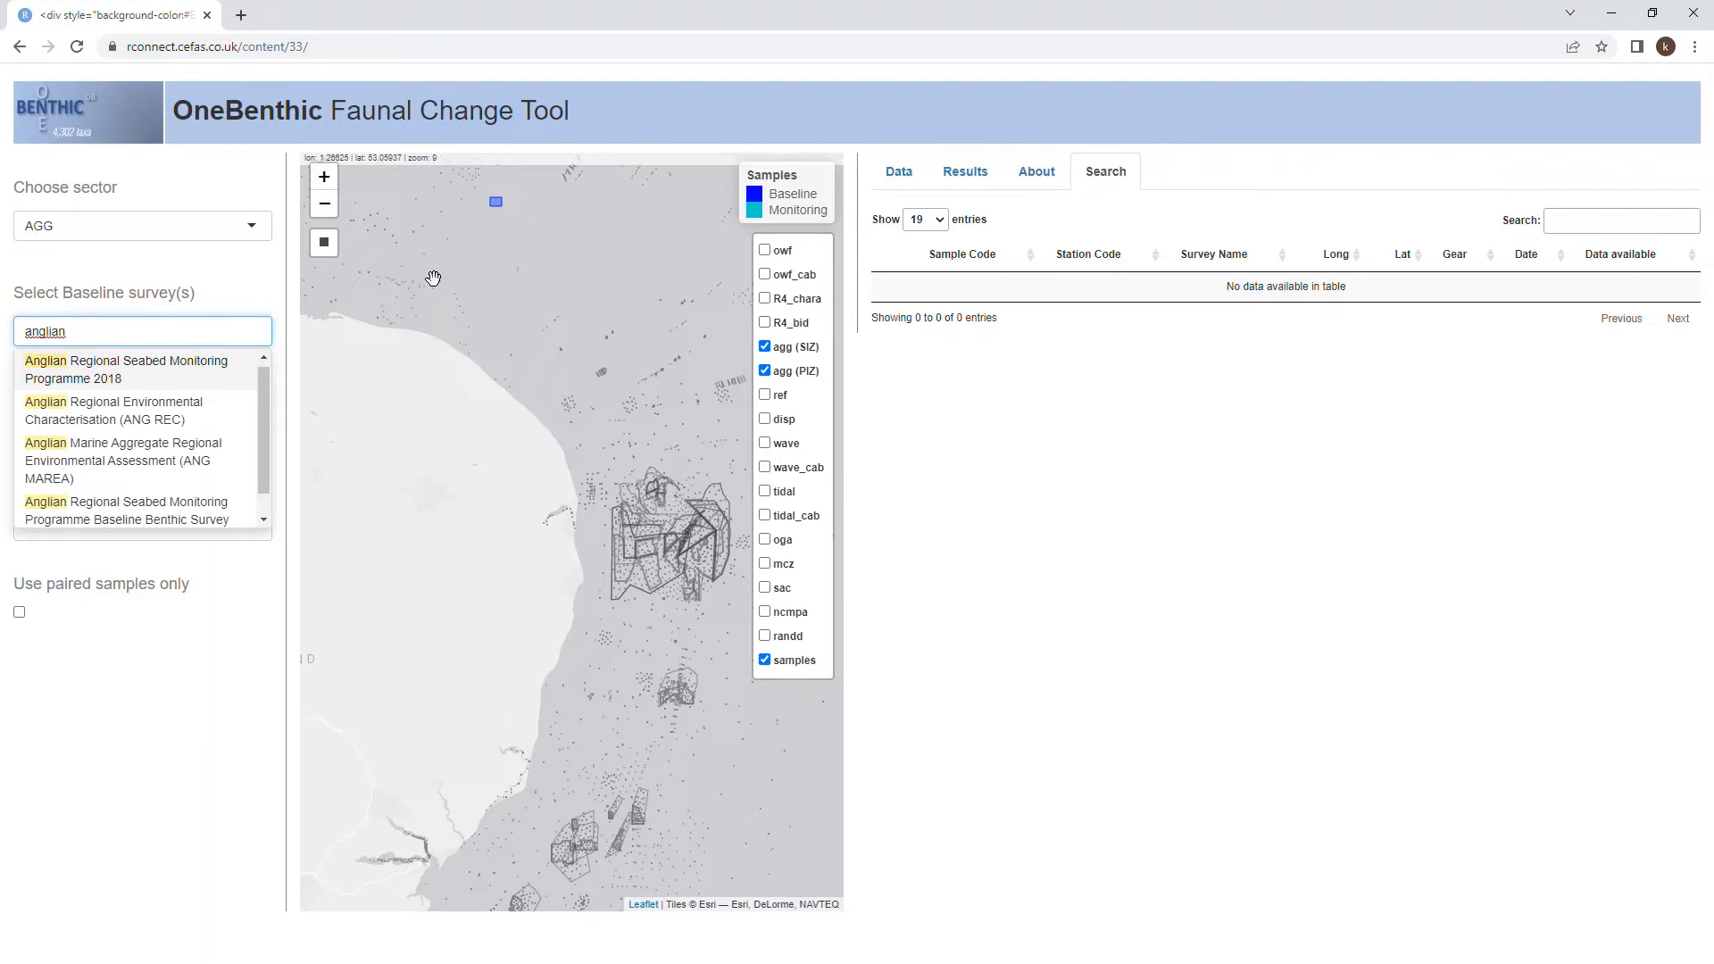
pyautogui.click(123, 418)
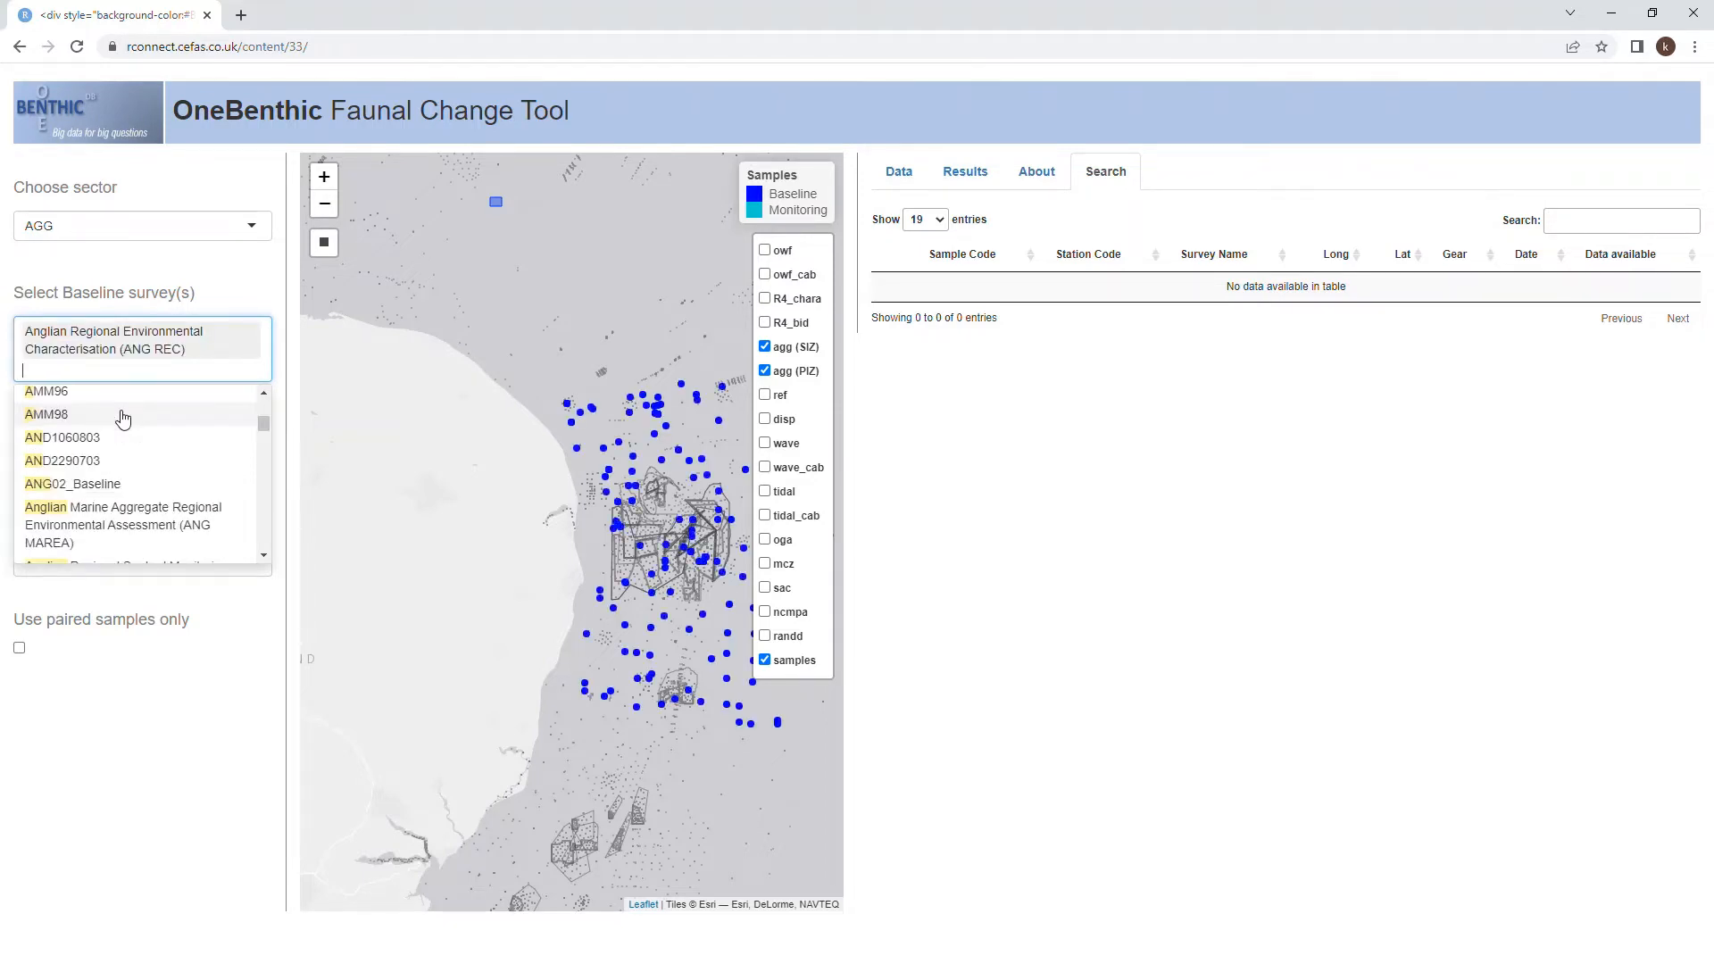
pyautogui.write('angli')
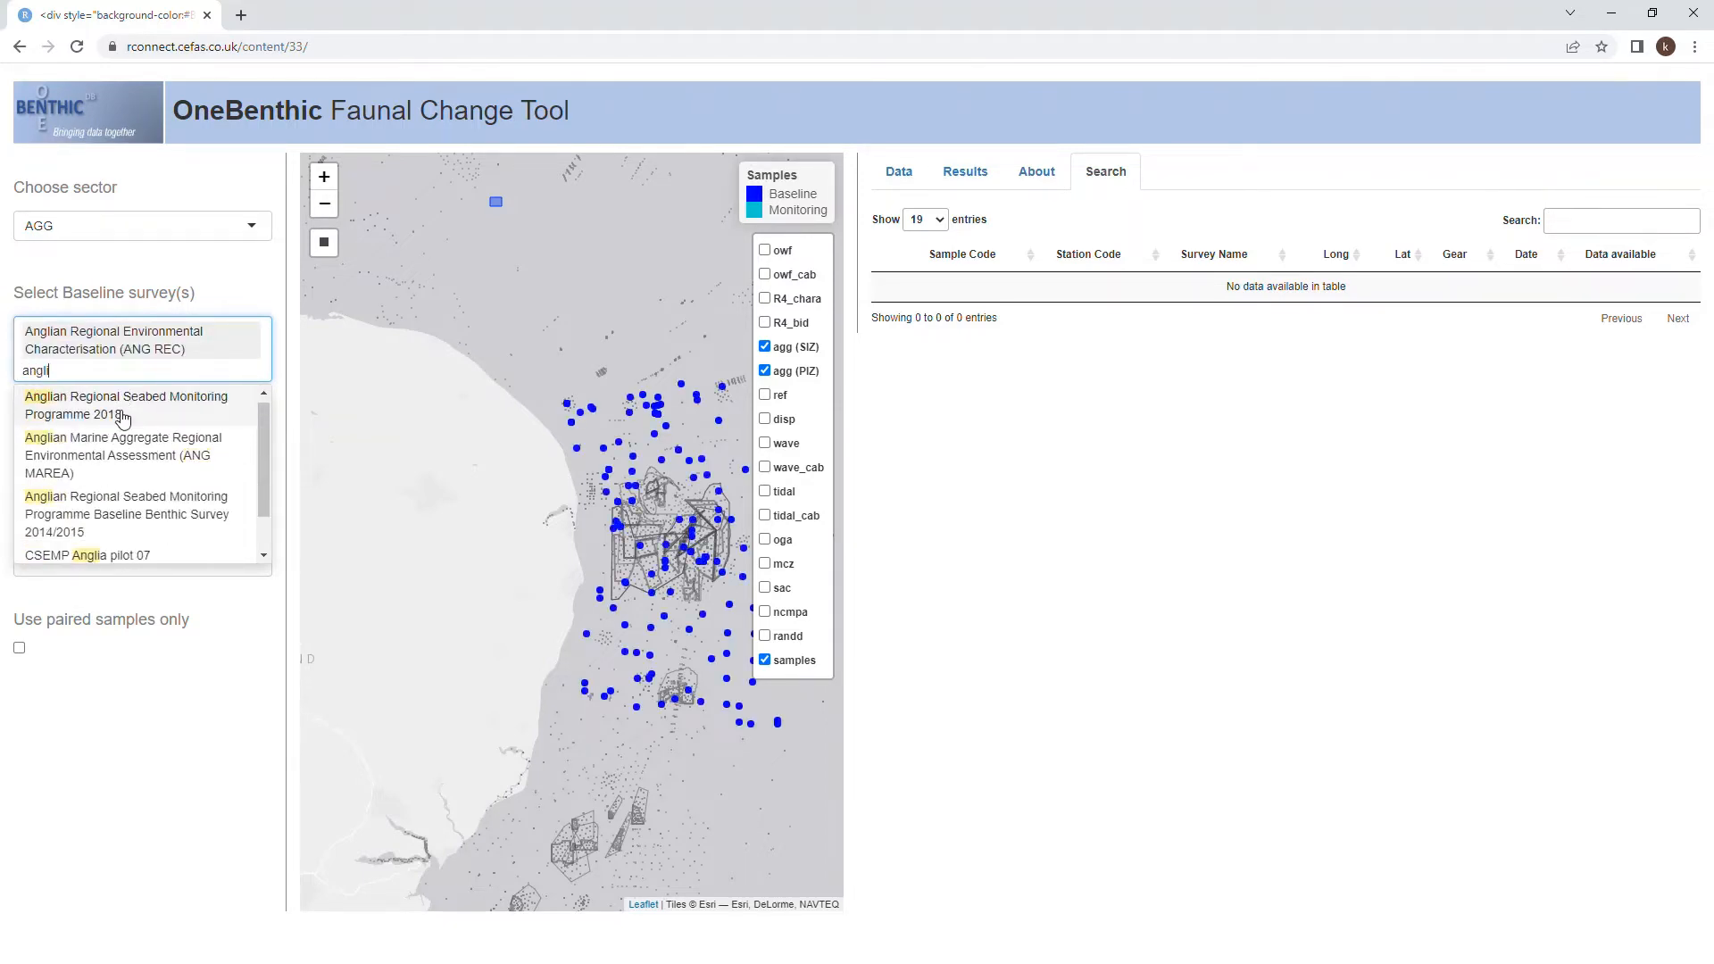
pyautogui.click(125, 447)
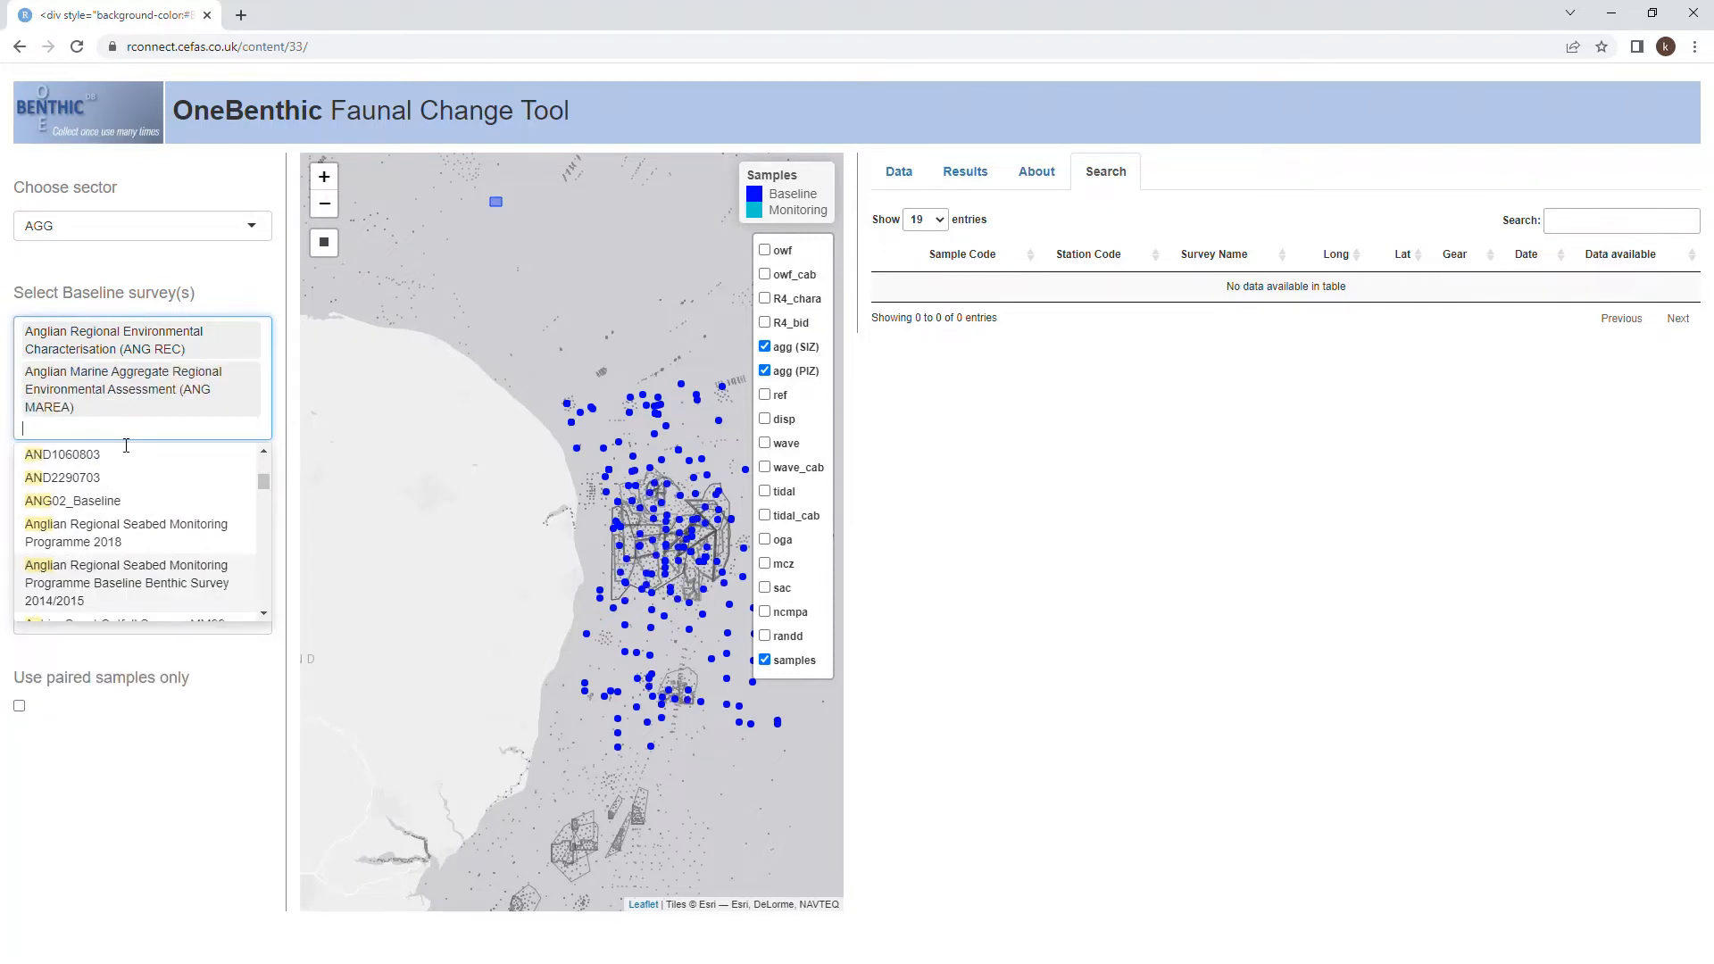
pyautogui.write('anglia')
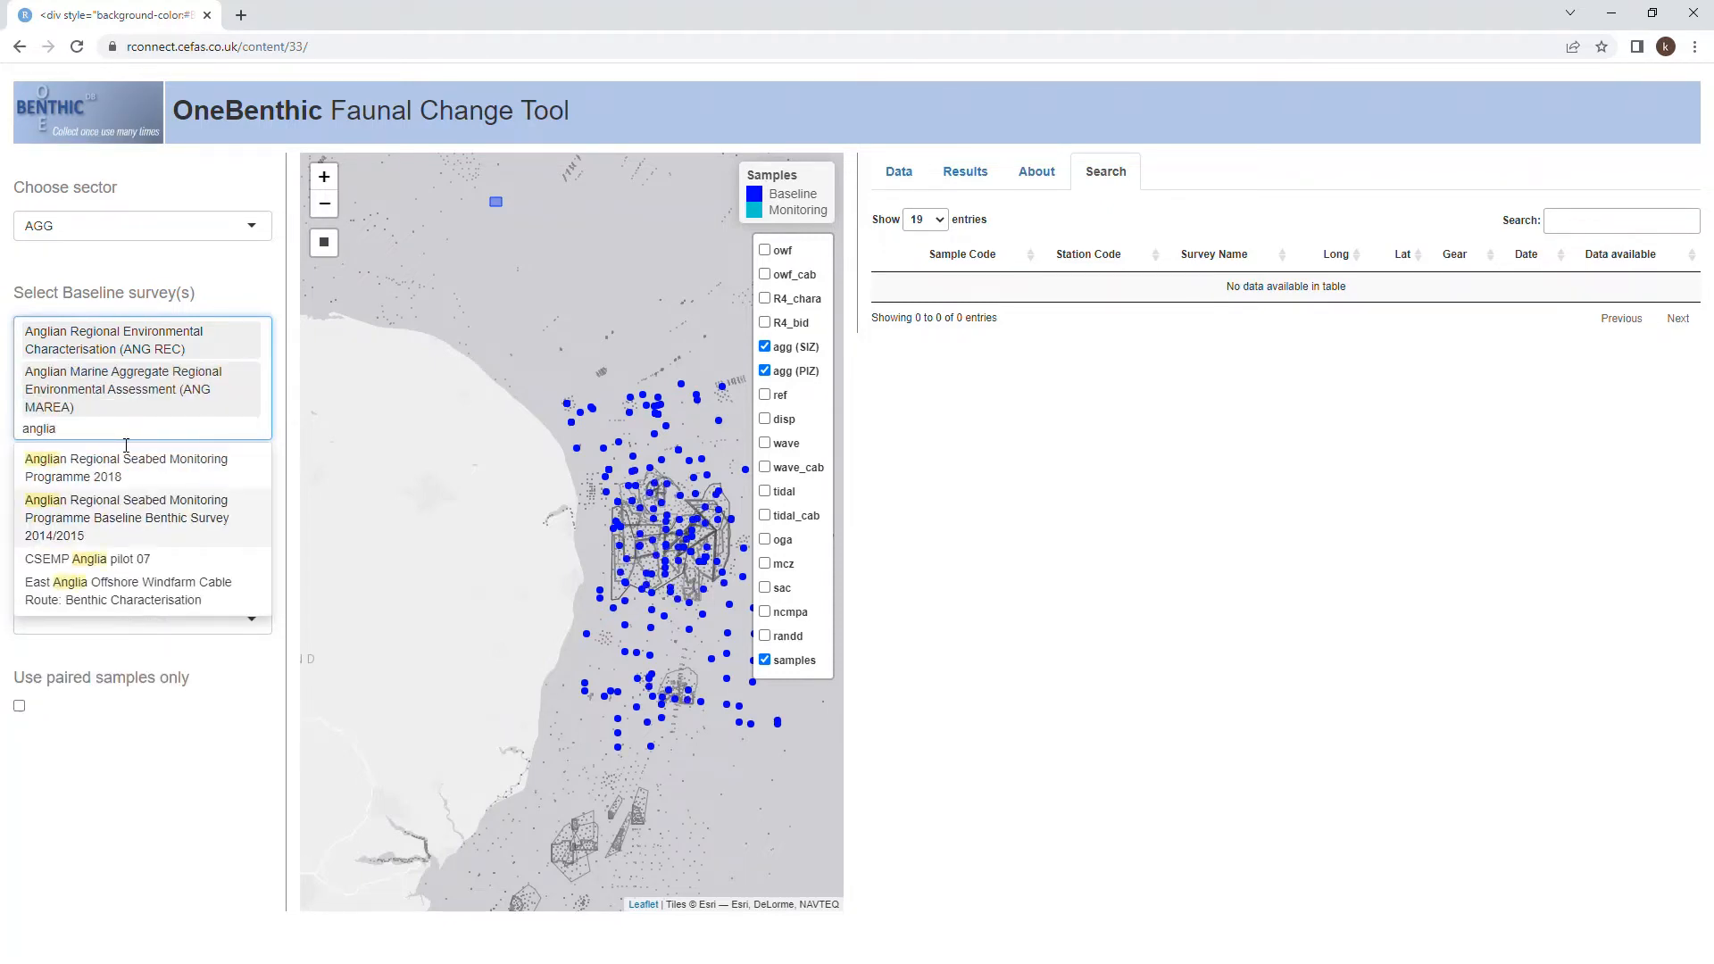
pyautogui.click(134, 505)
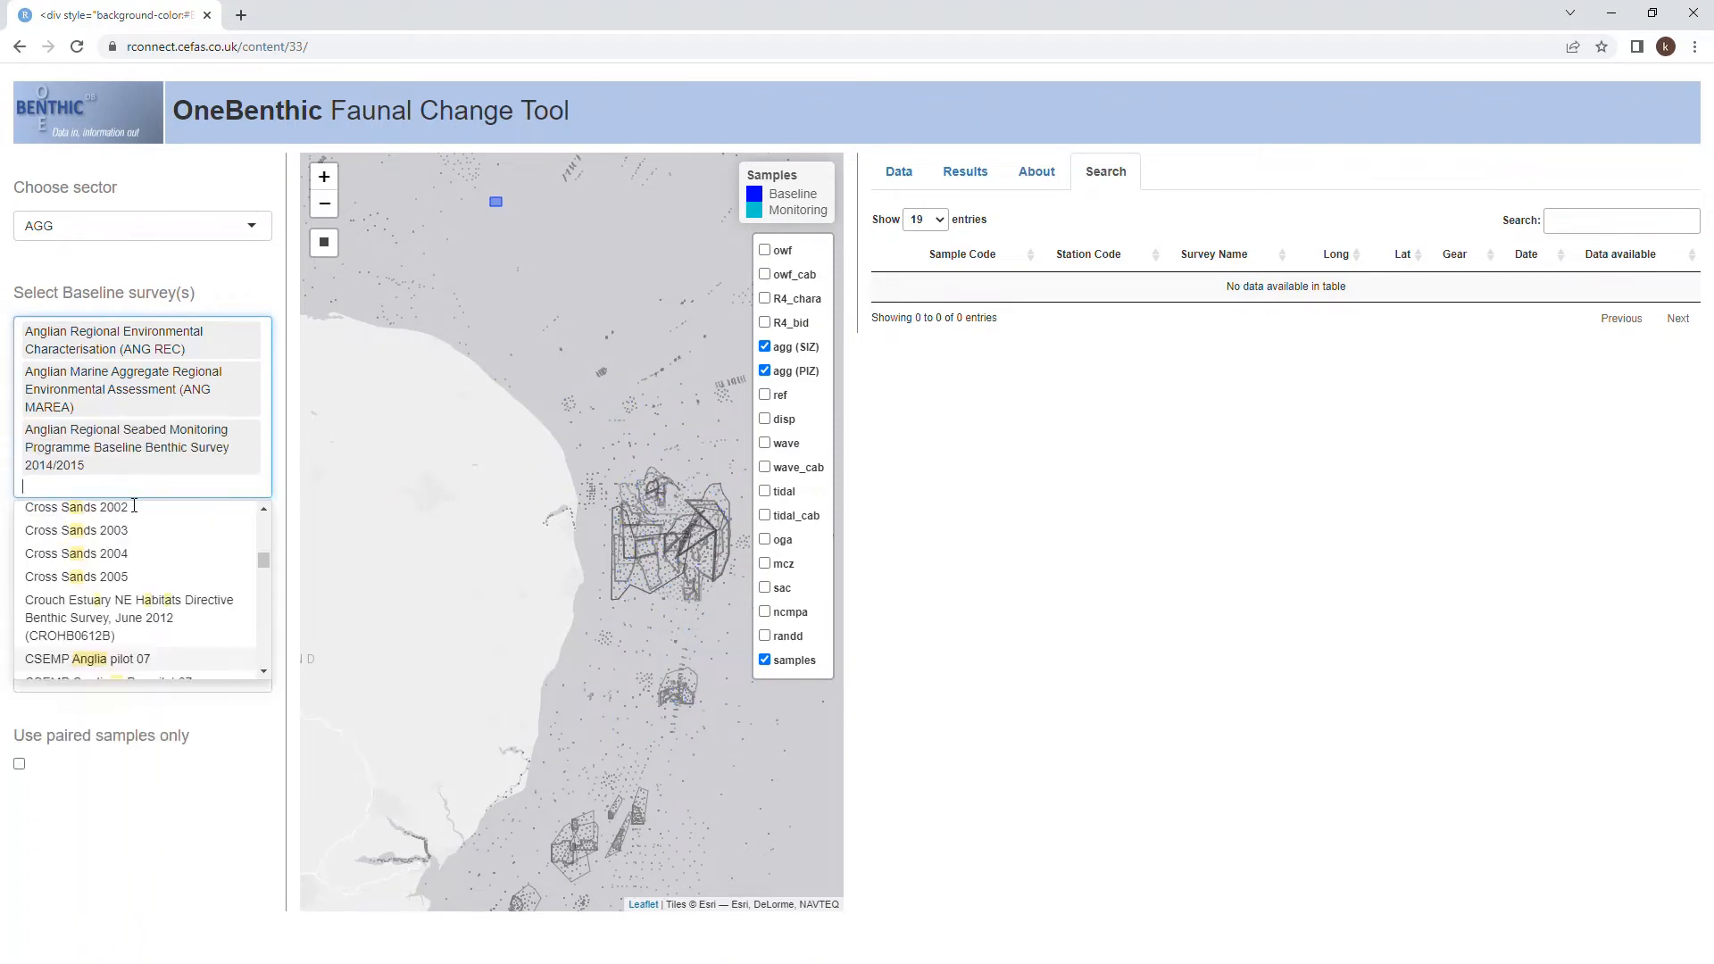
pyautogui.click(250, 295)
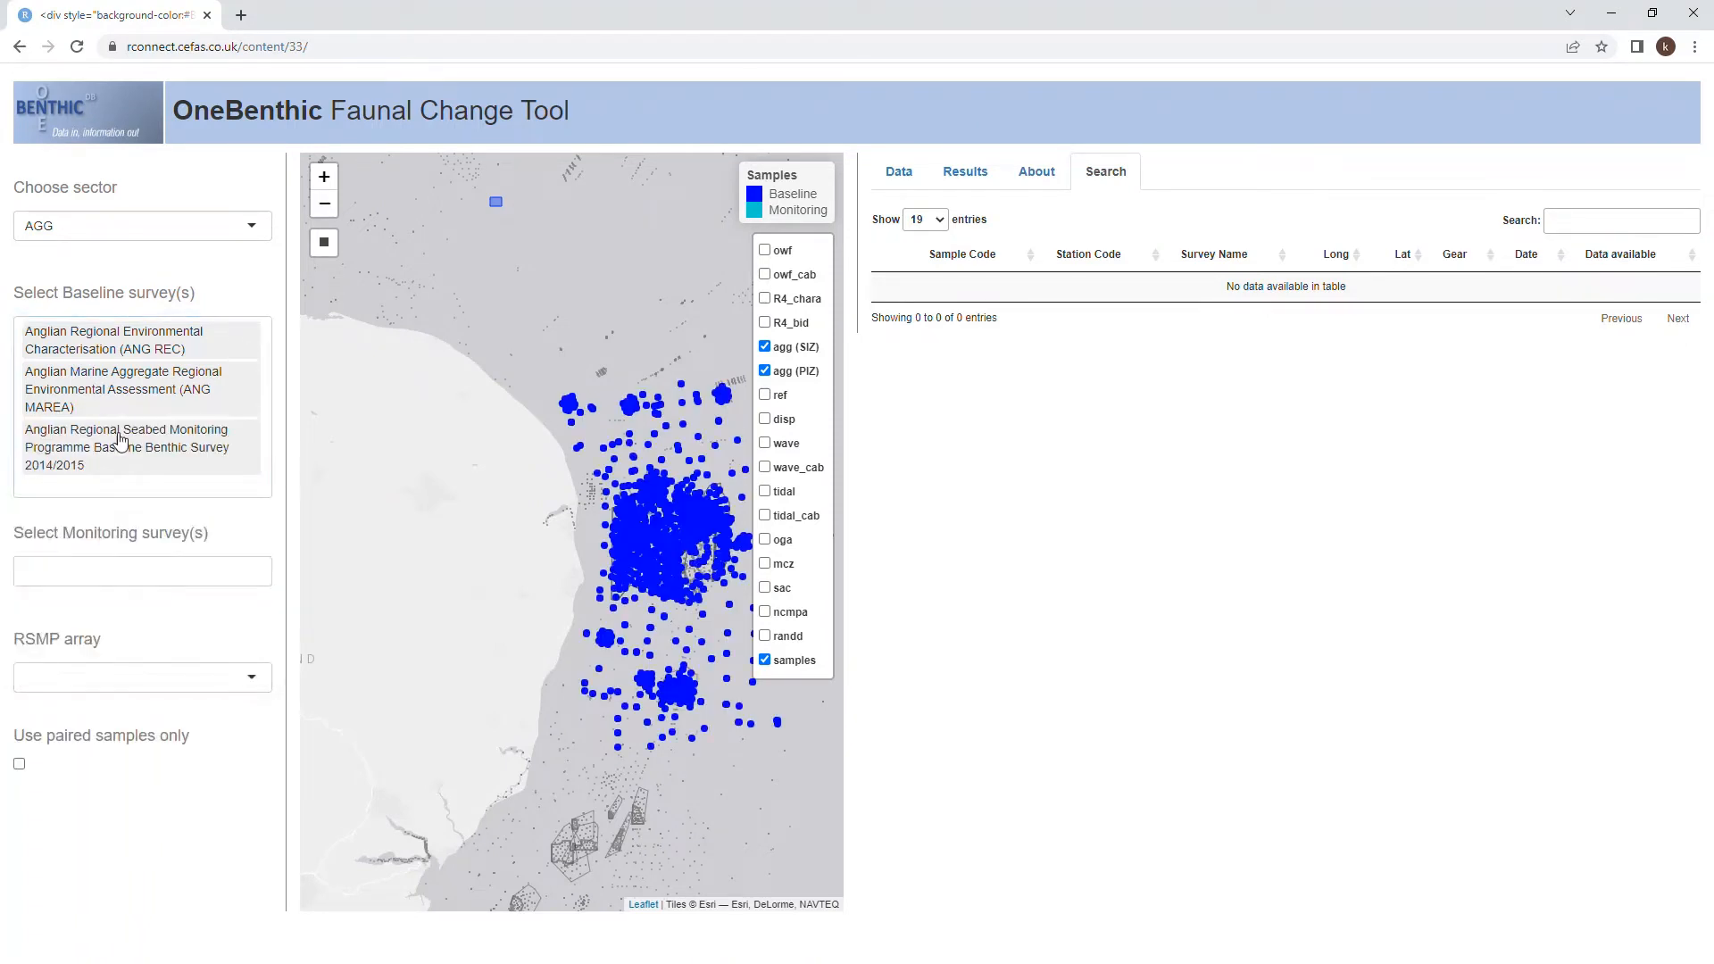
# Select Anglian Regional Seabed Monitoring Programme 2018 as the monitoring survey
pyautogui.click(178, 575)
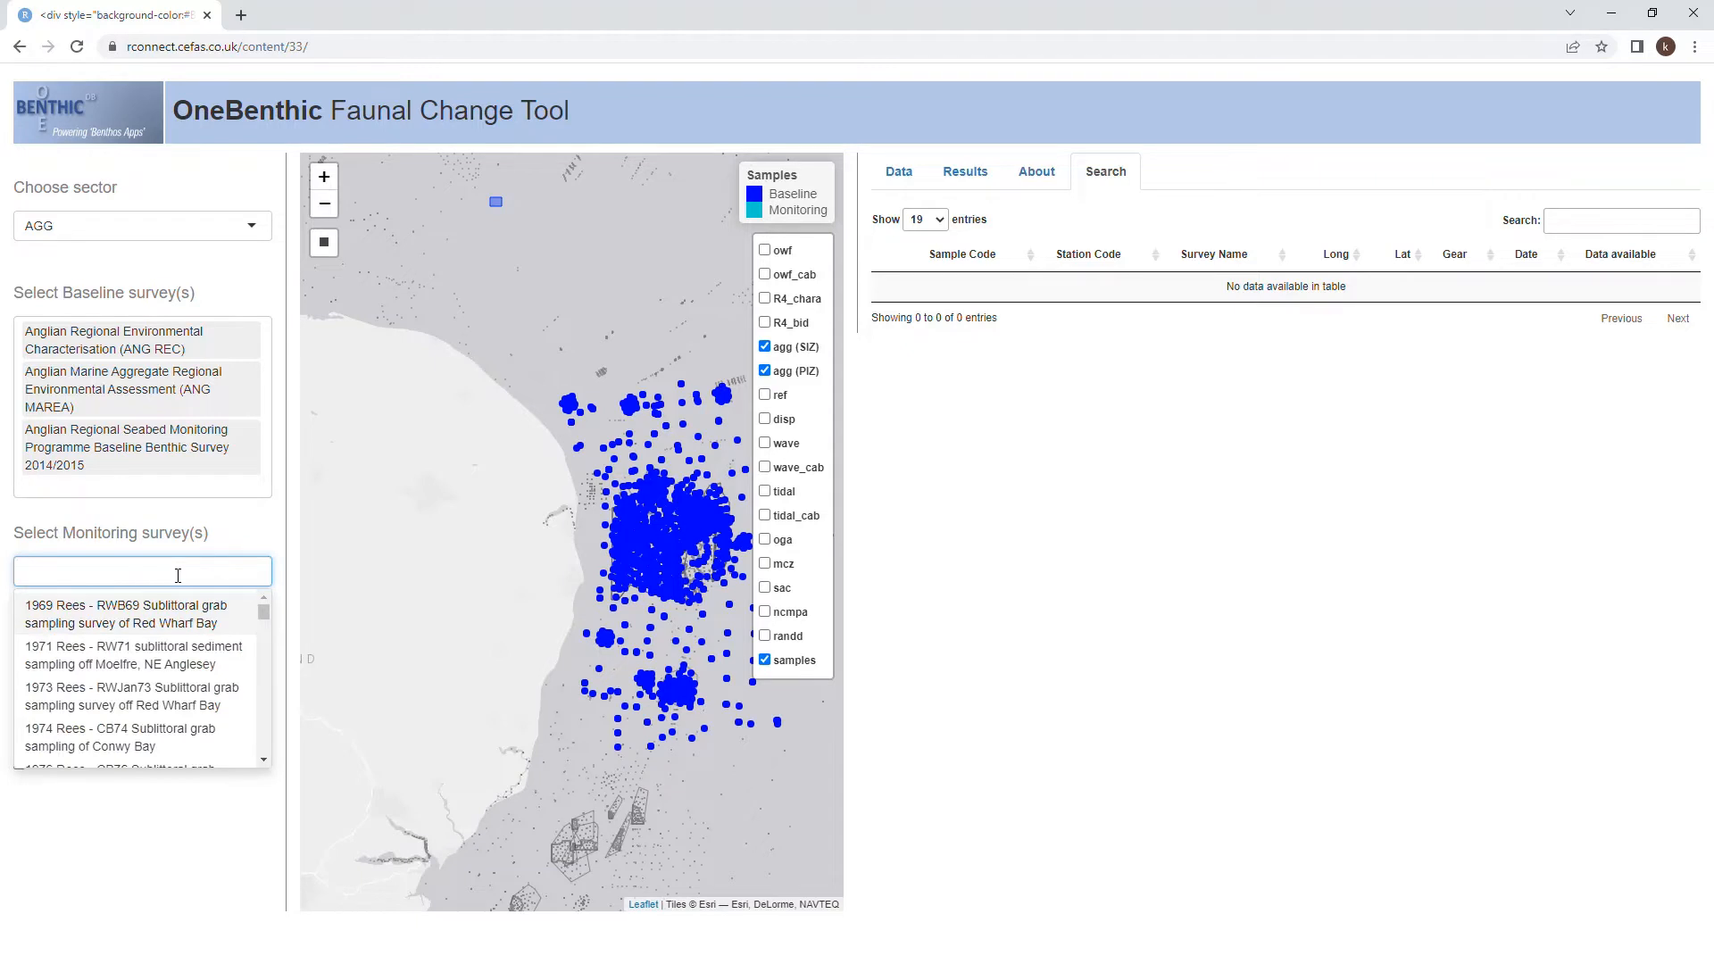
pyautogui.write('anglian')
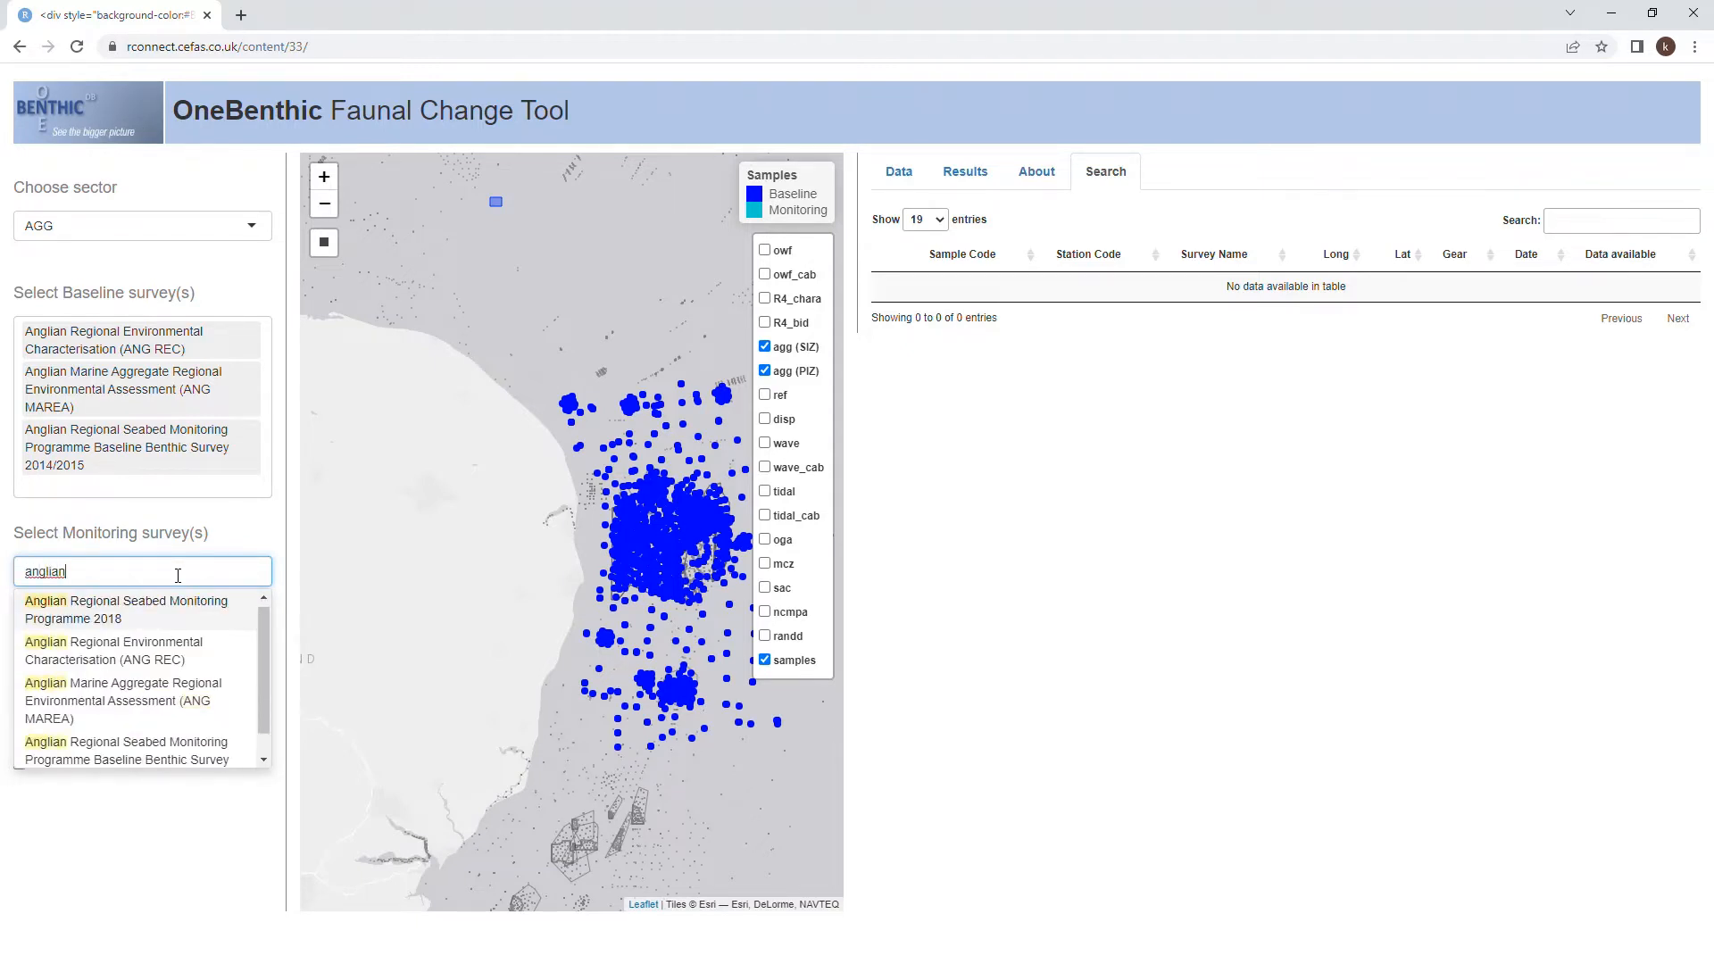
pyautogui.click(160, 615)
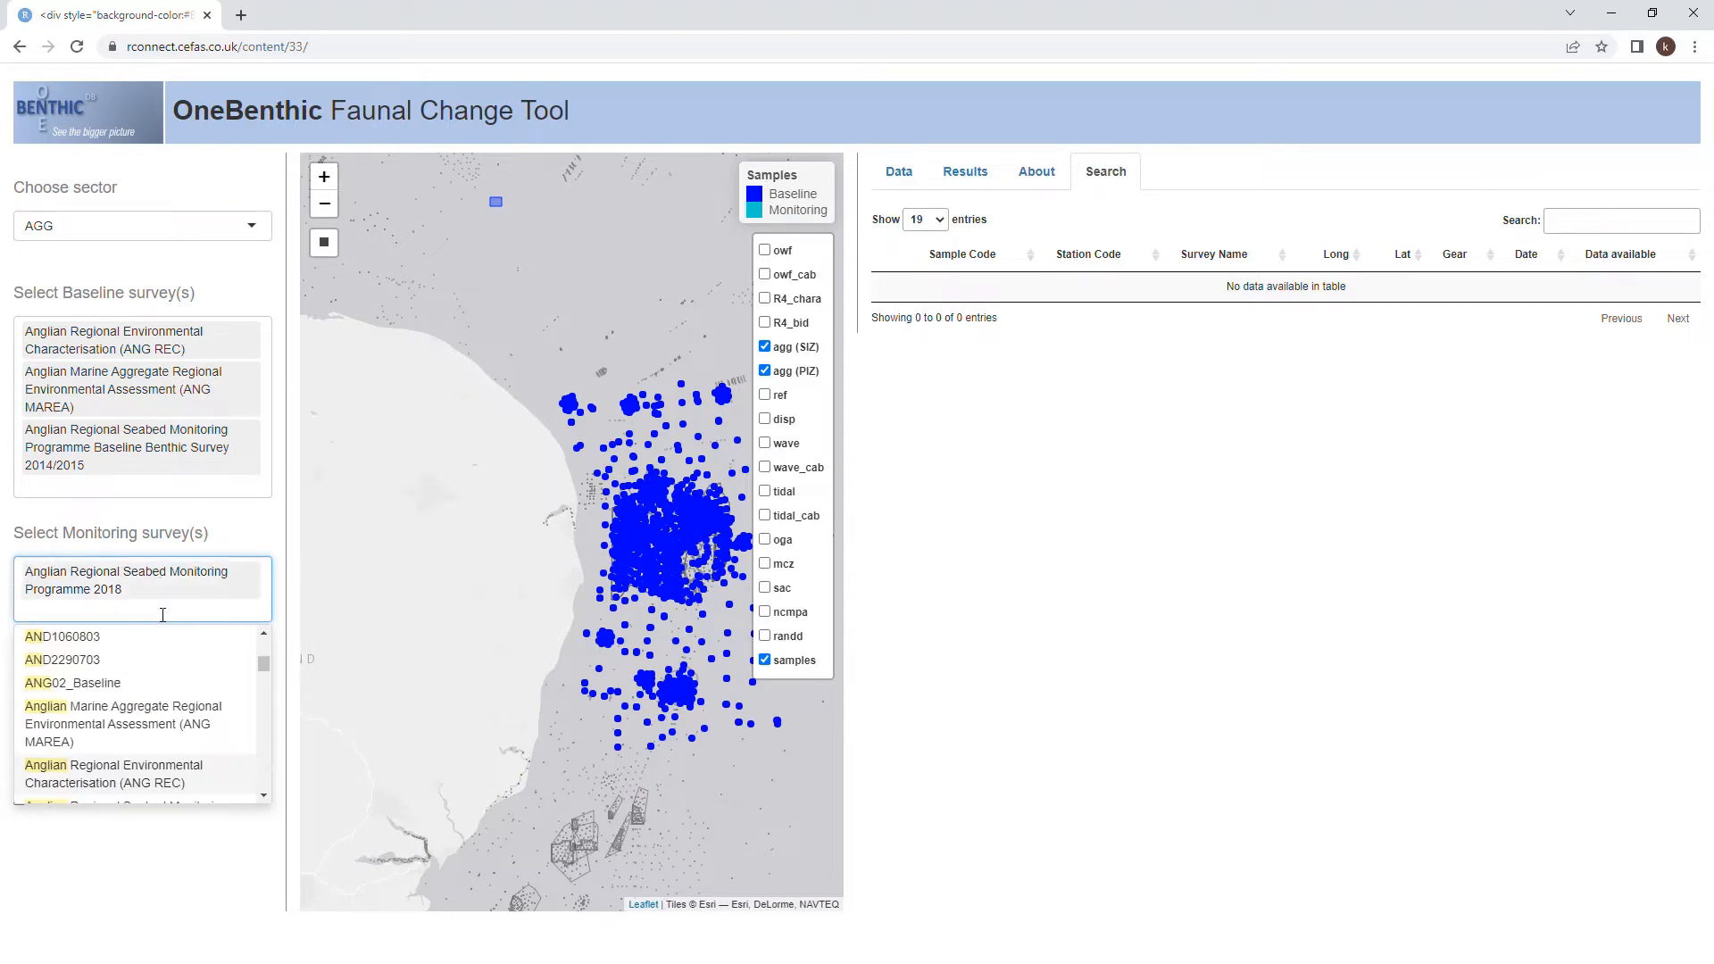
pyautogui.click(266, 525)
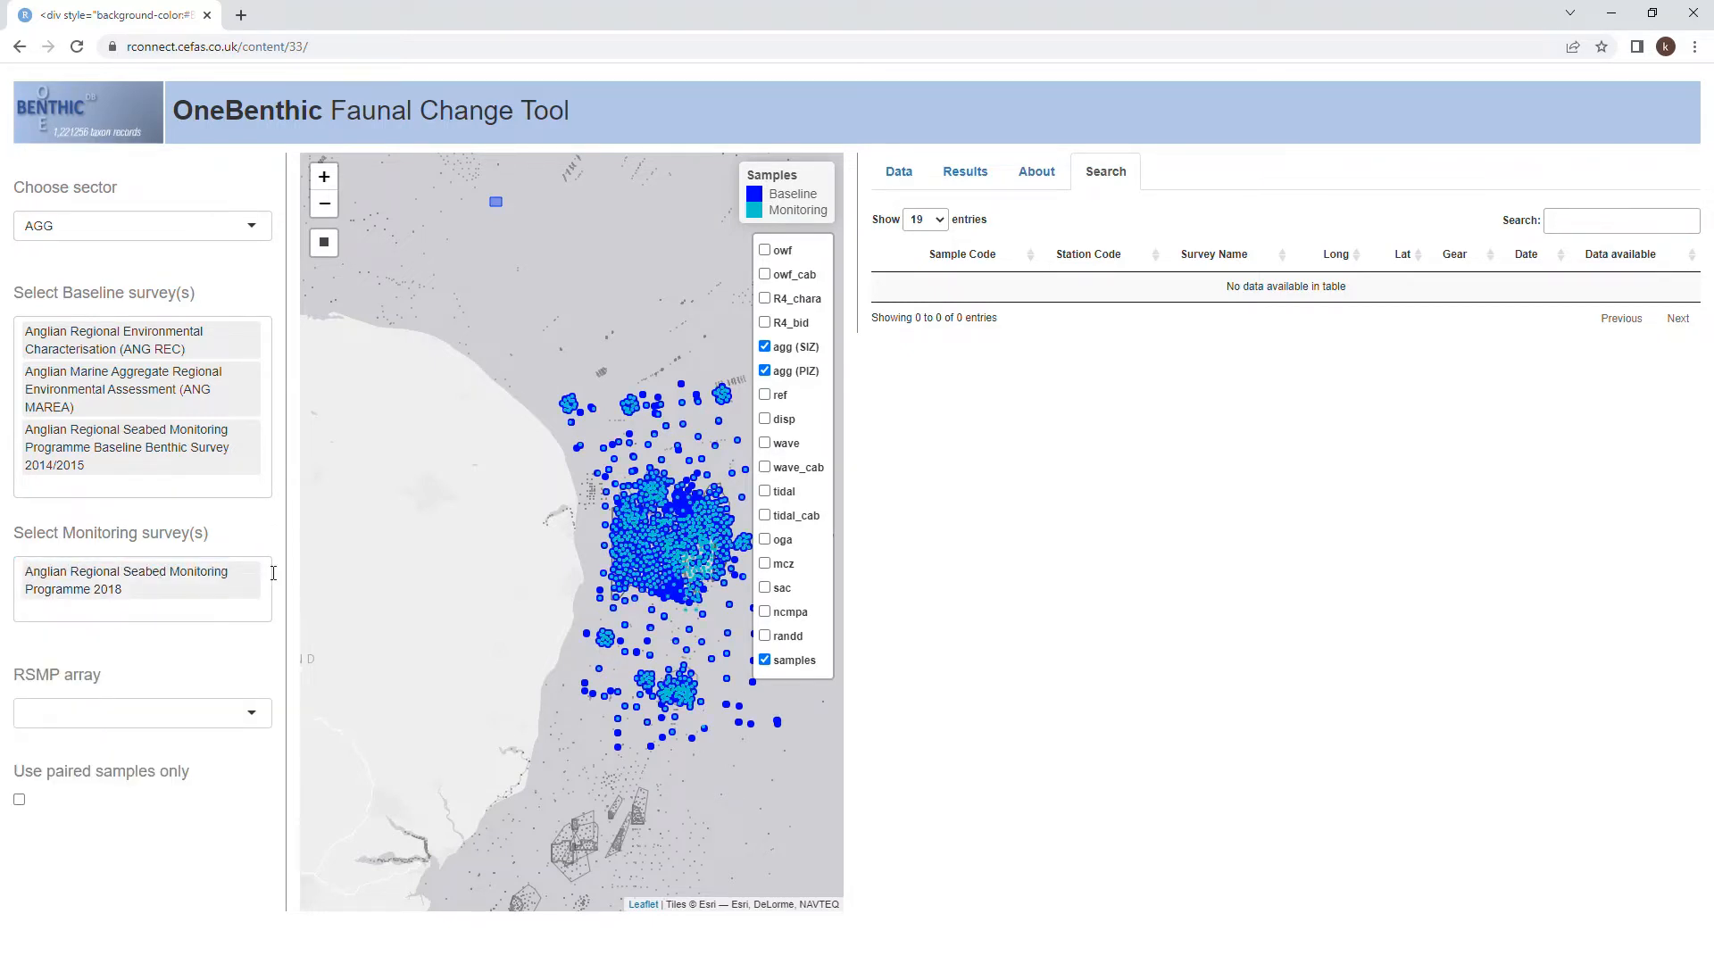
# Set the RSMP array to Anglian RSMP
pyautogui.click(253, 713)
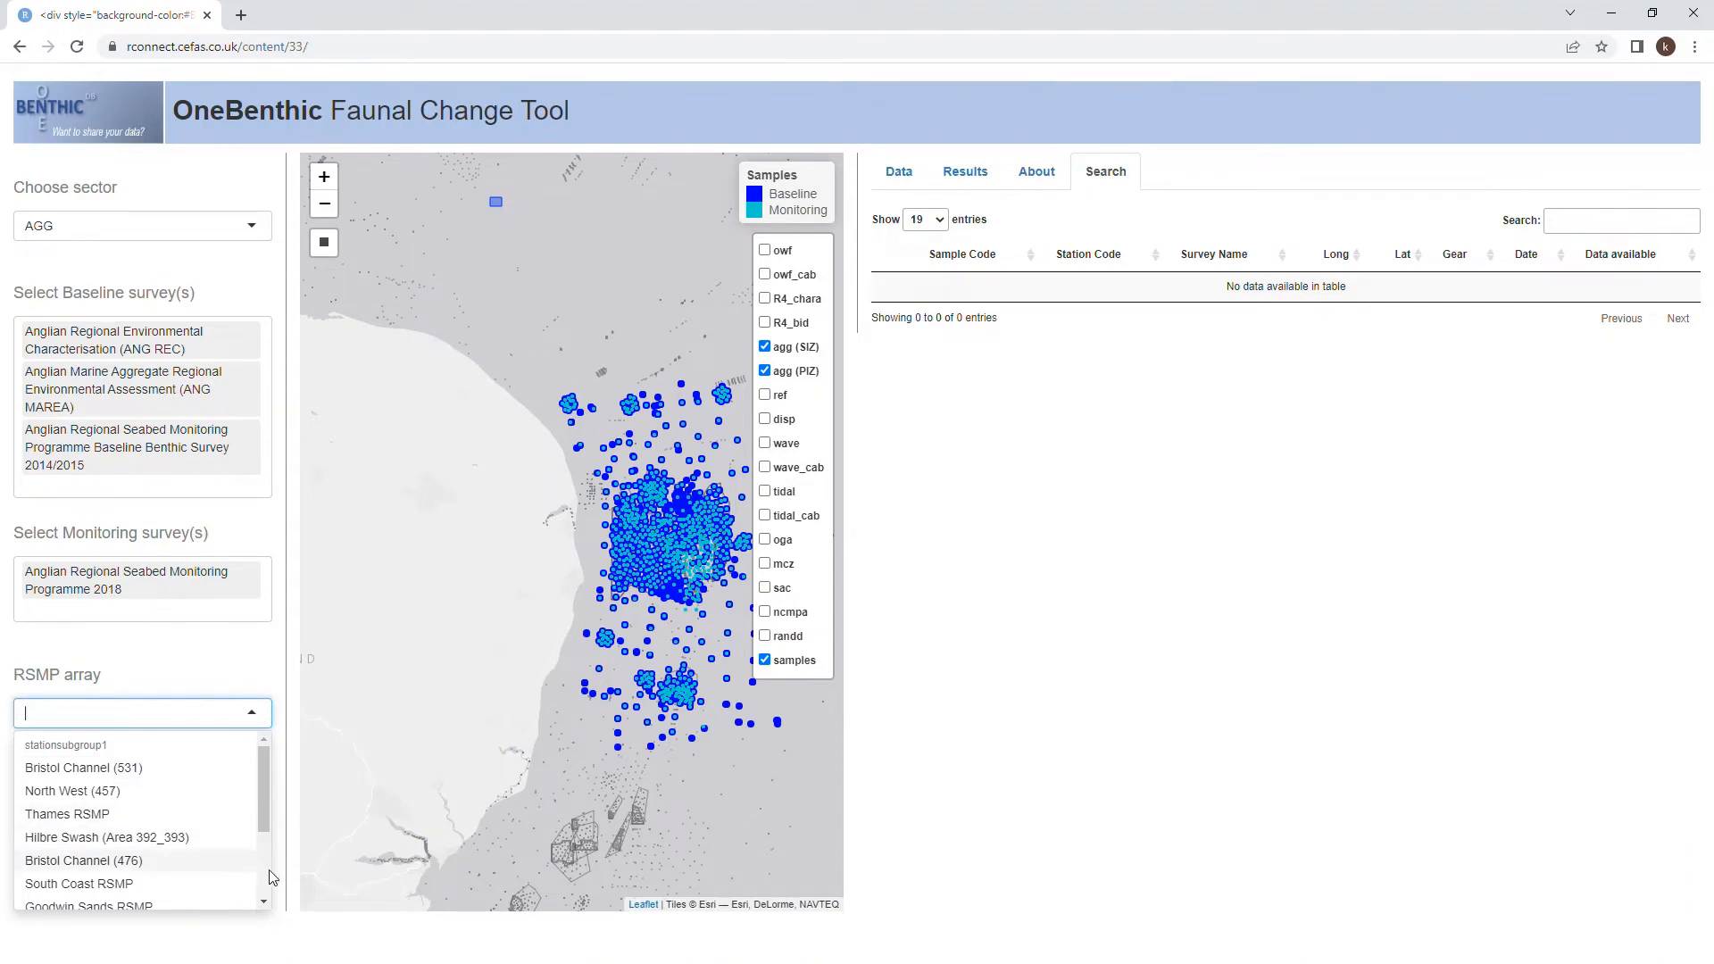
pyautogui.scroll(-3, 270, 870)
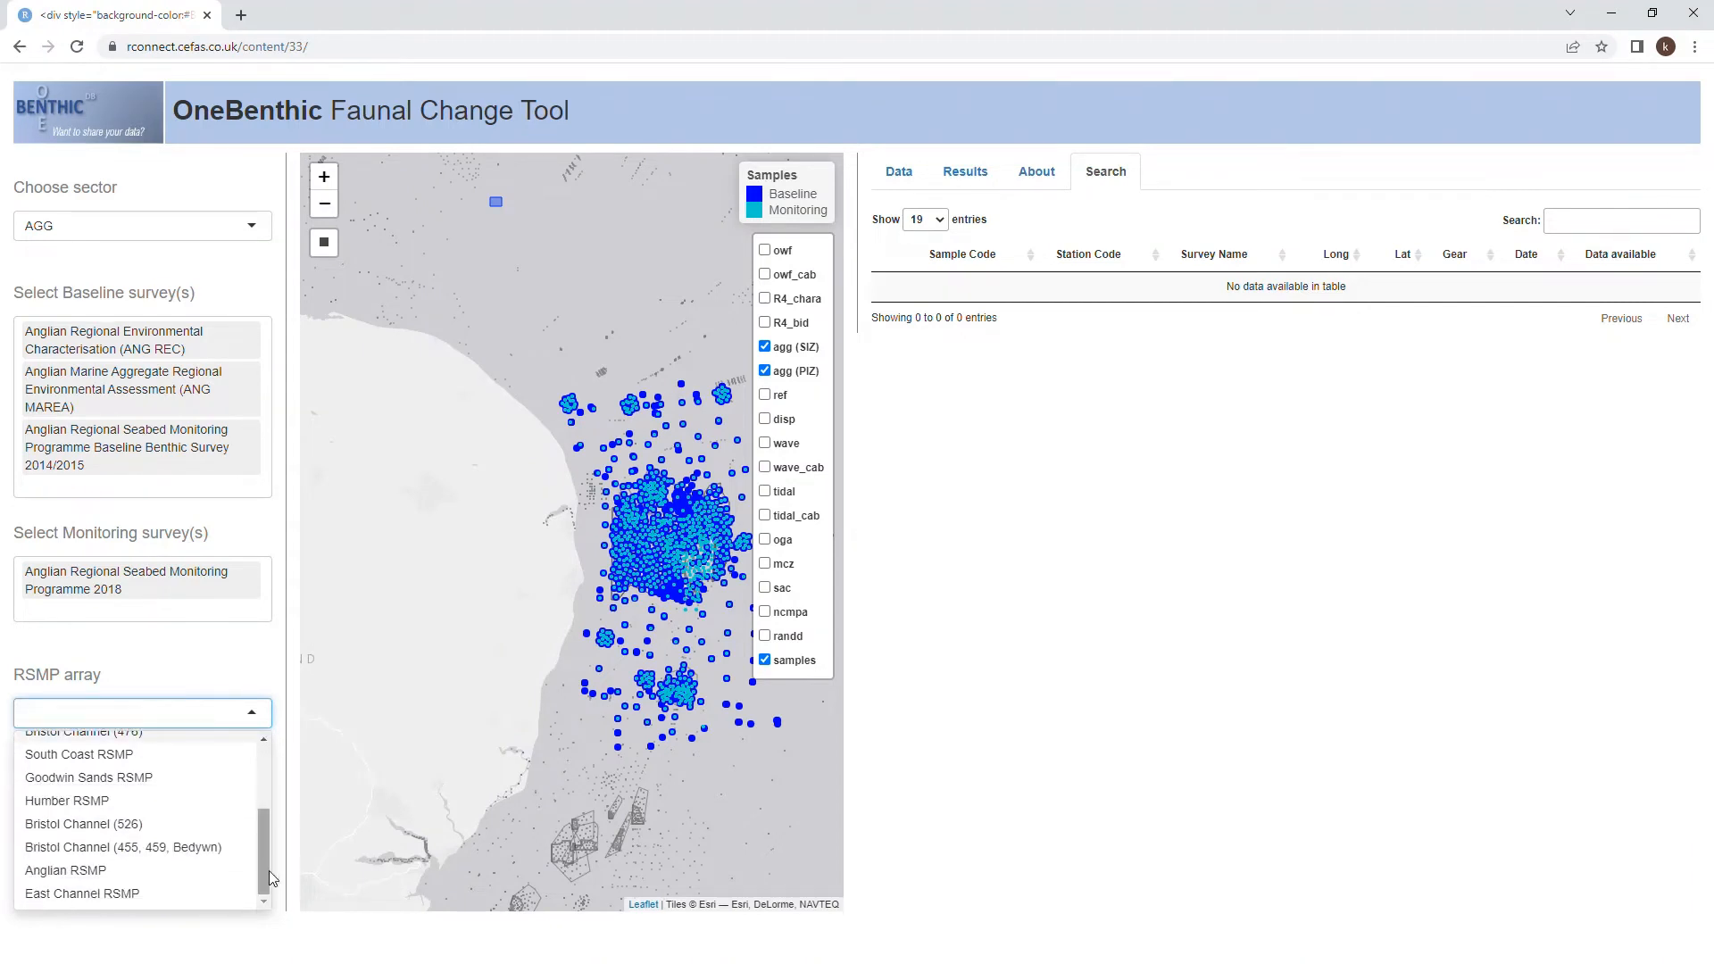
pyautogui.click(135, 871)
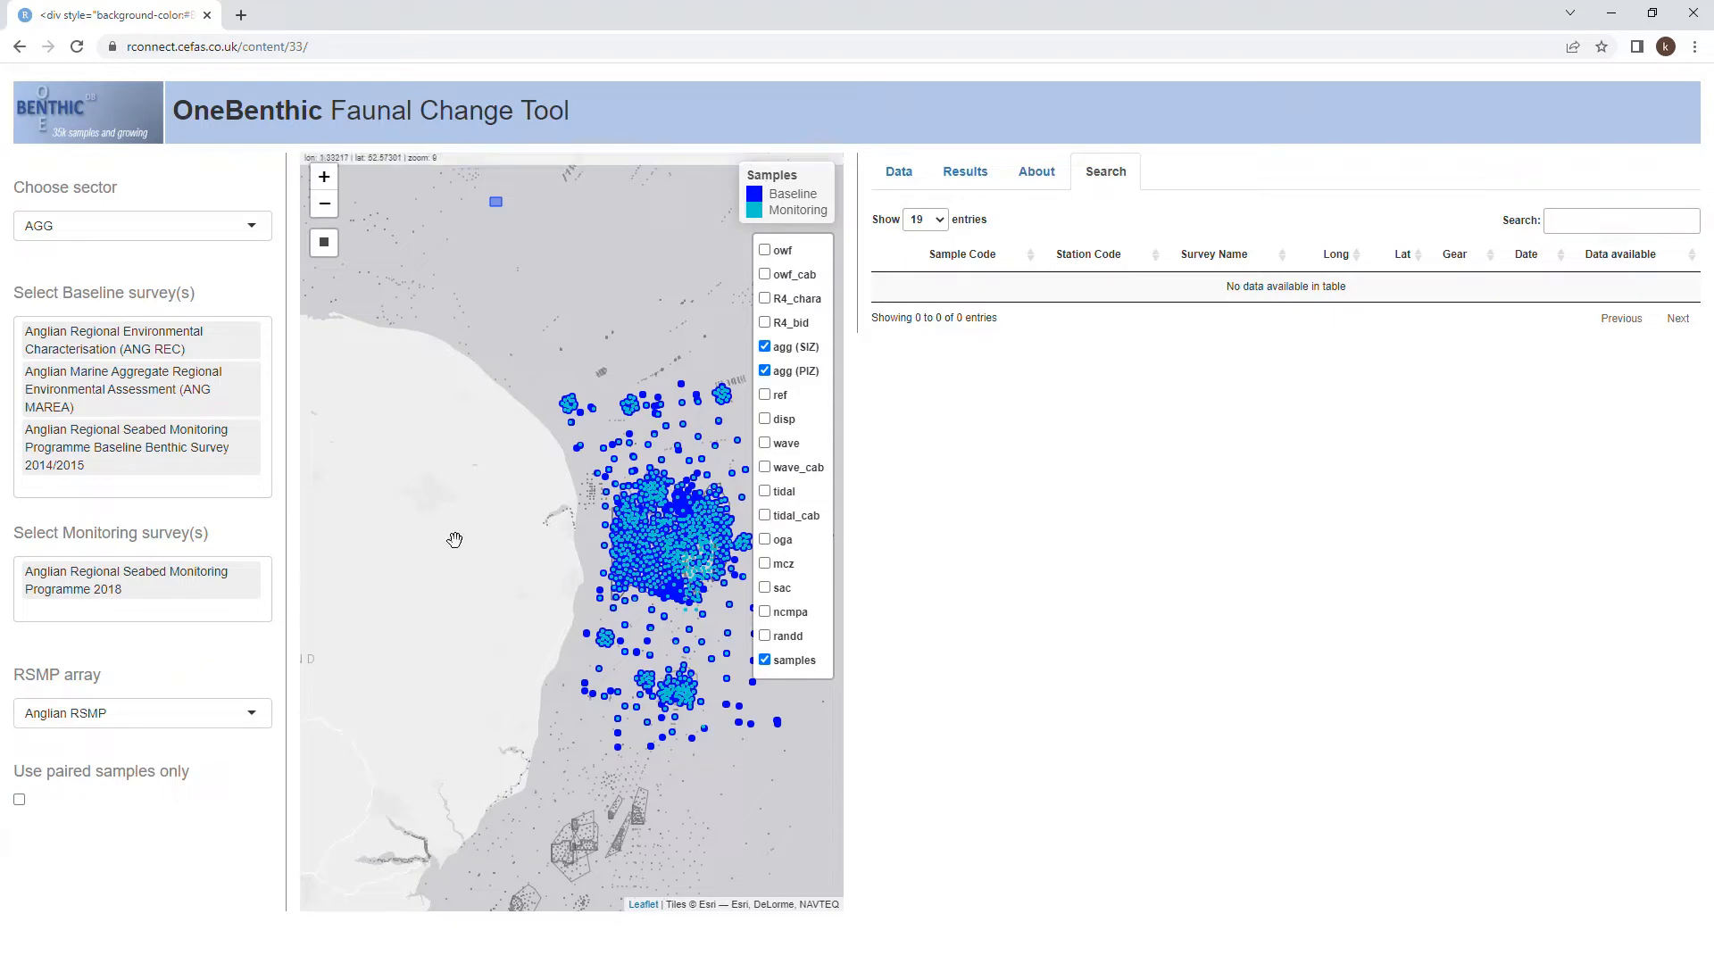
# Hide the samples layer on the map and restrict the data to paired samples only
pyautogui.moveTo(502, 524); pyautogui.dragTo(420, 524)
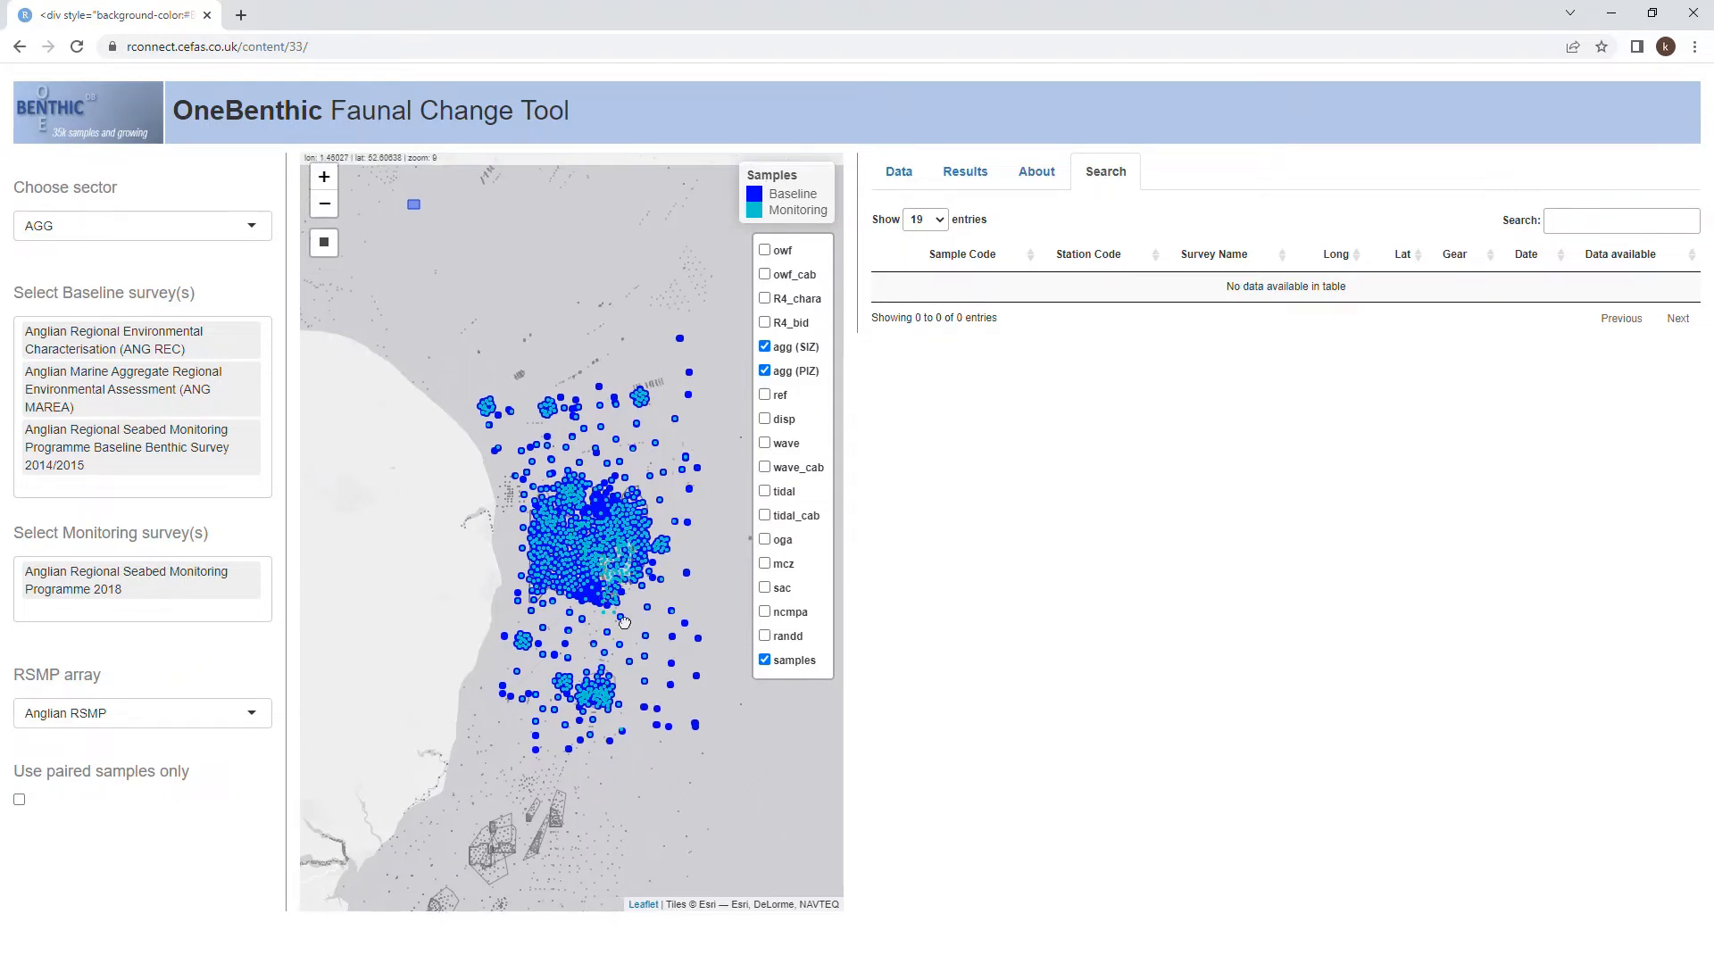
pyautogui.click(765, 661)
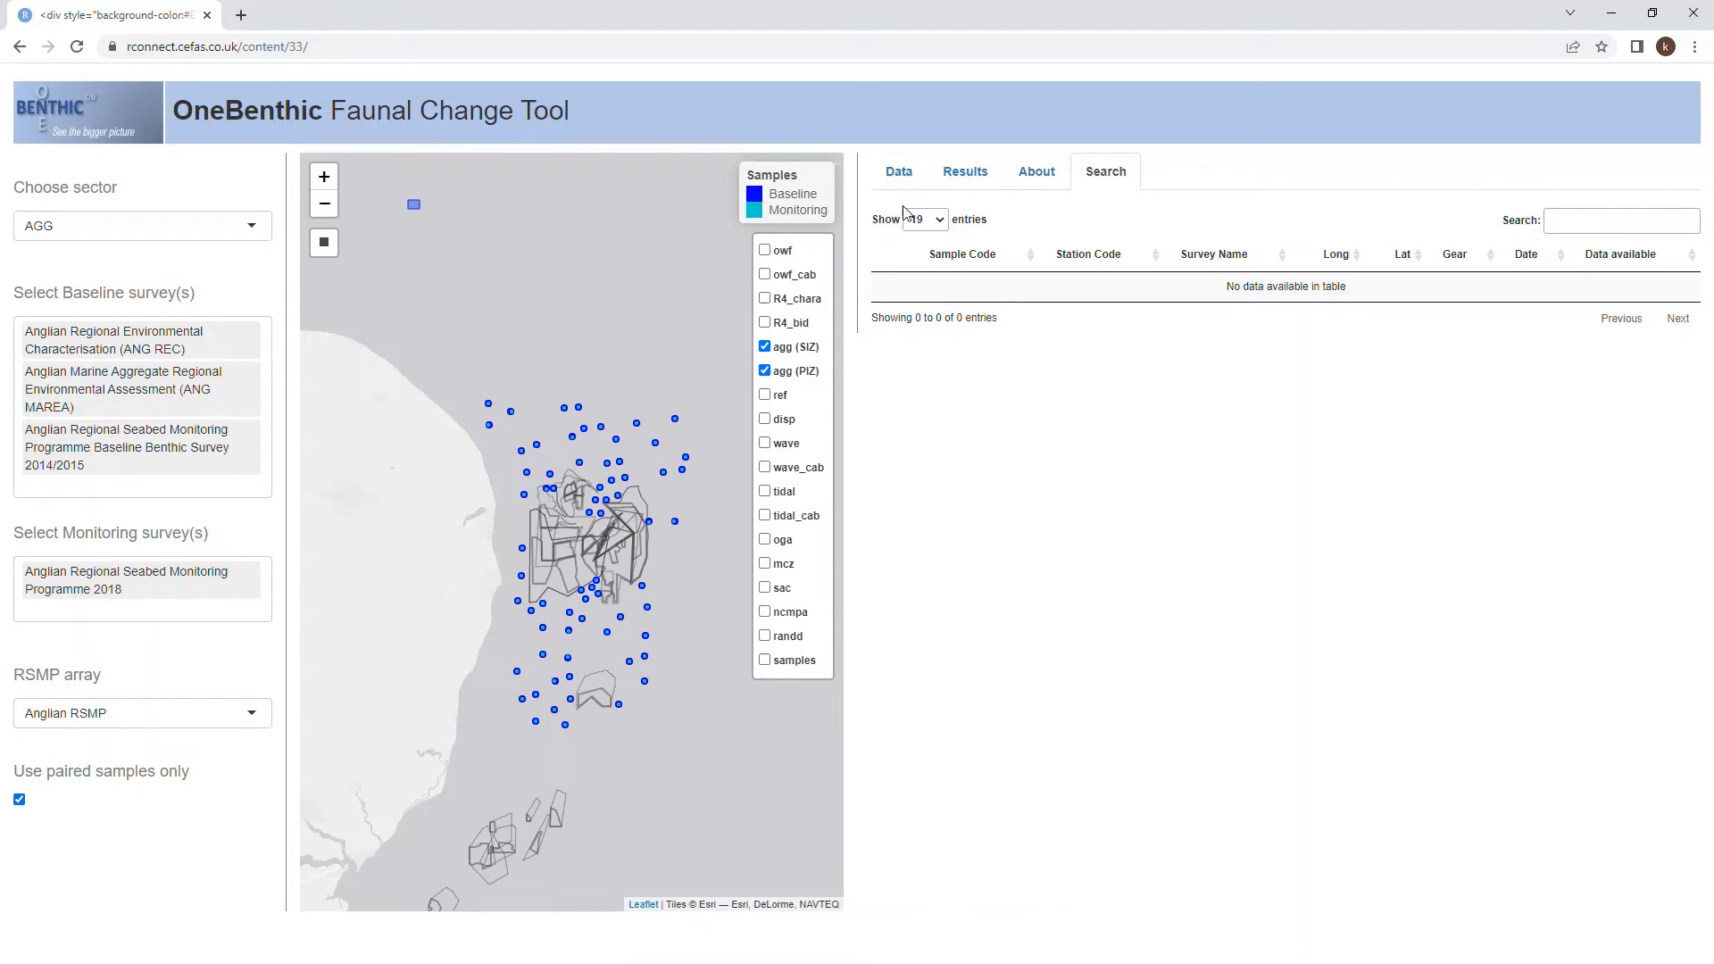
# Review the Baseline, Monitoring, All and All+Treatment data tables, including the Time, Area and Treatment columns of the last one
pyautogui.click(901, 182)
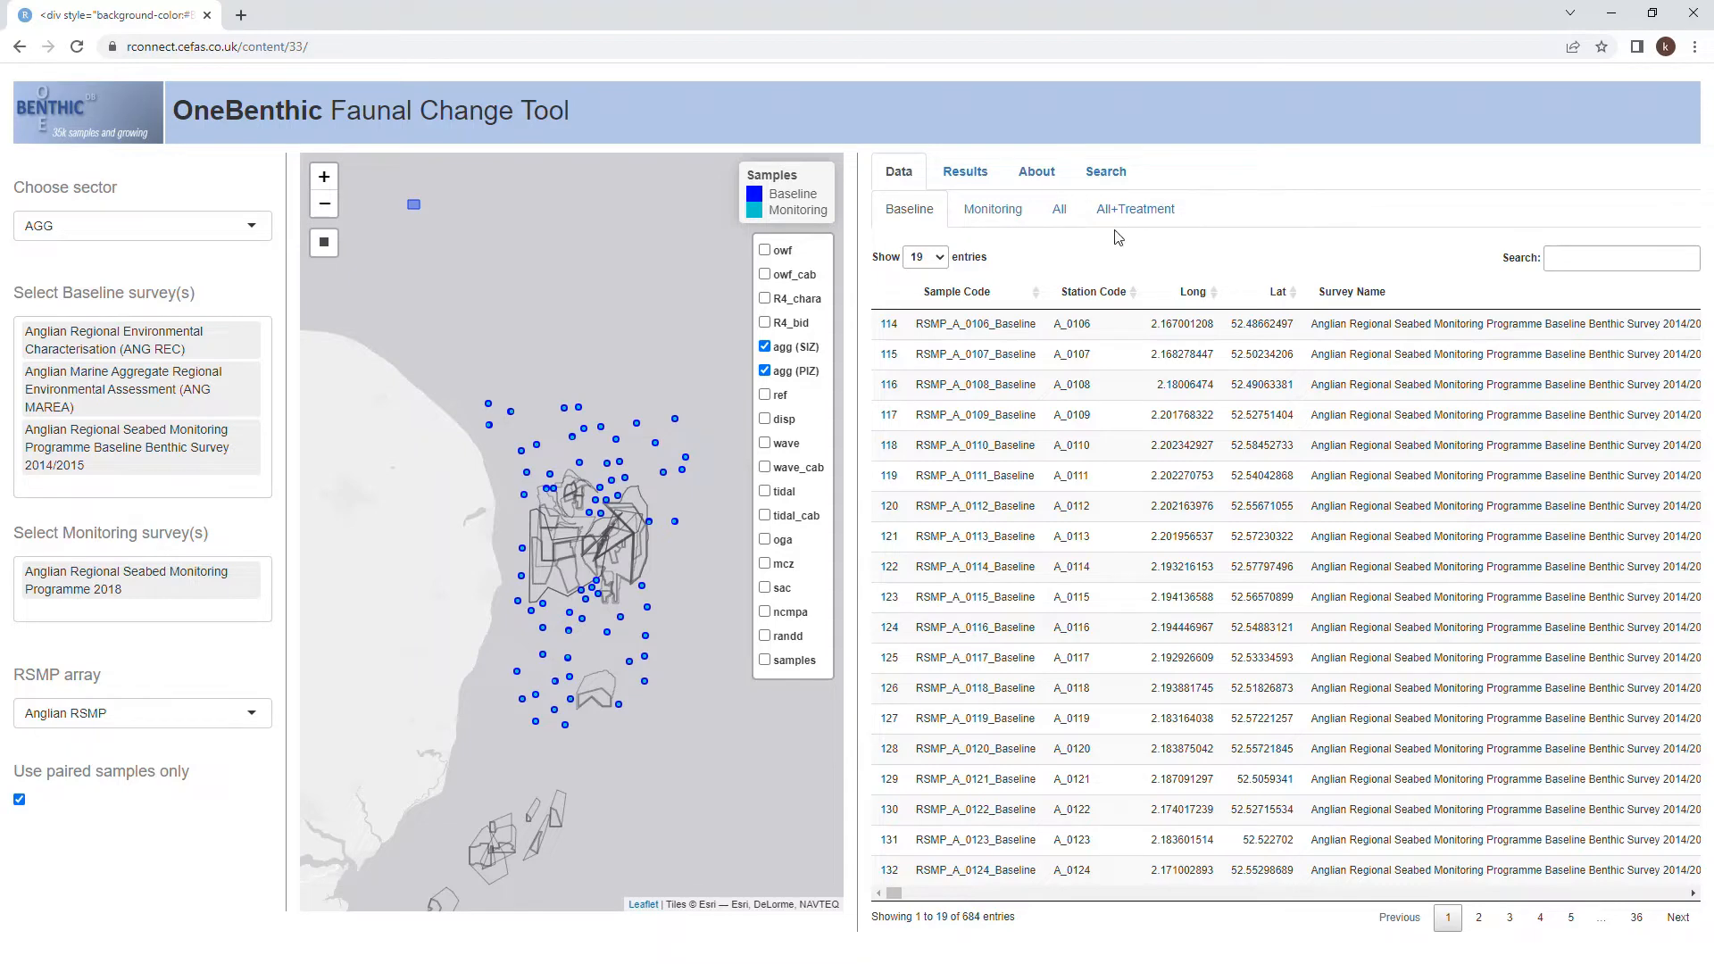
pyautogui.click(981, 220)
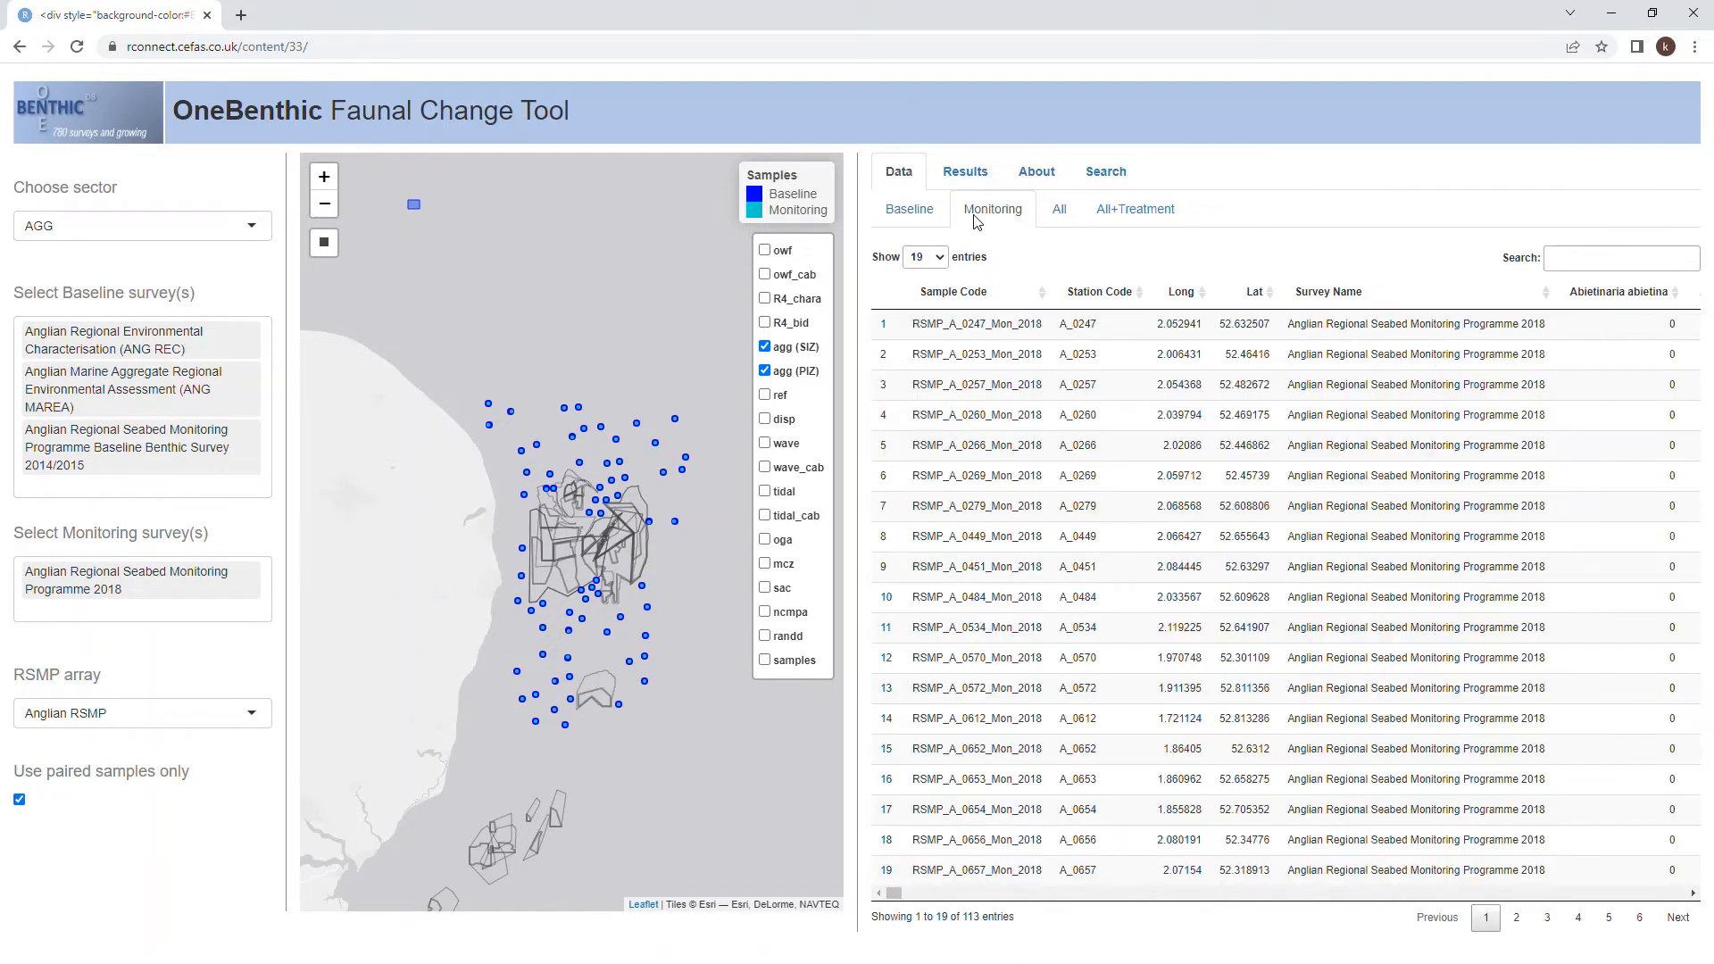
pyautogui.click(1060, 214)
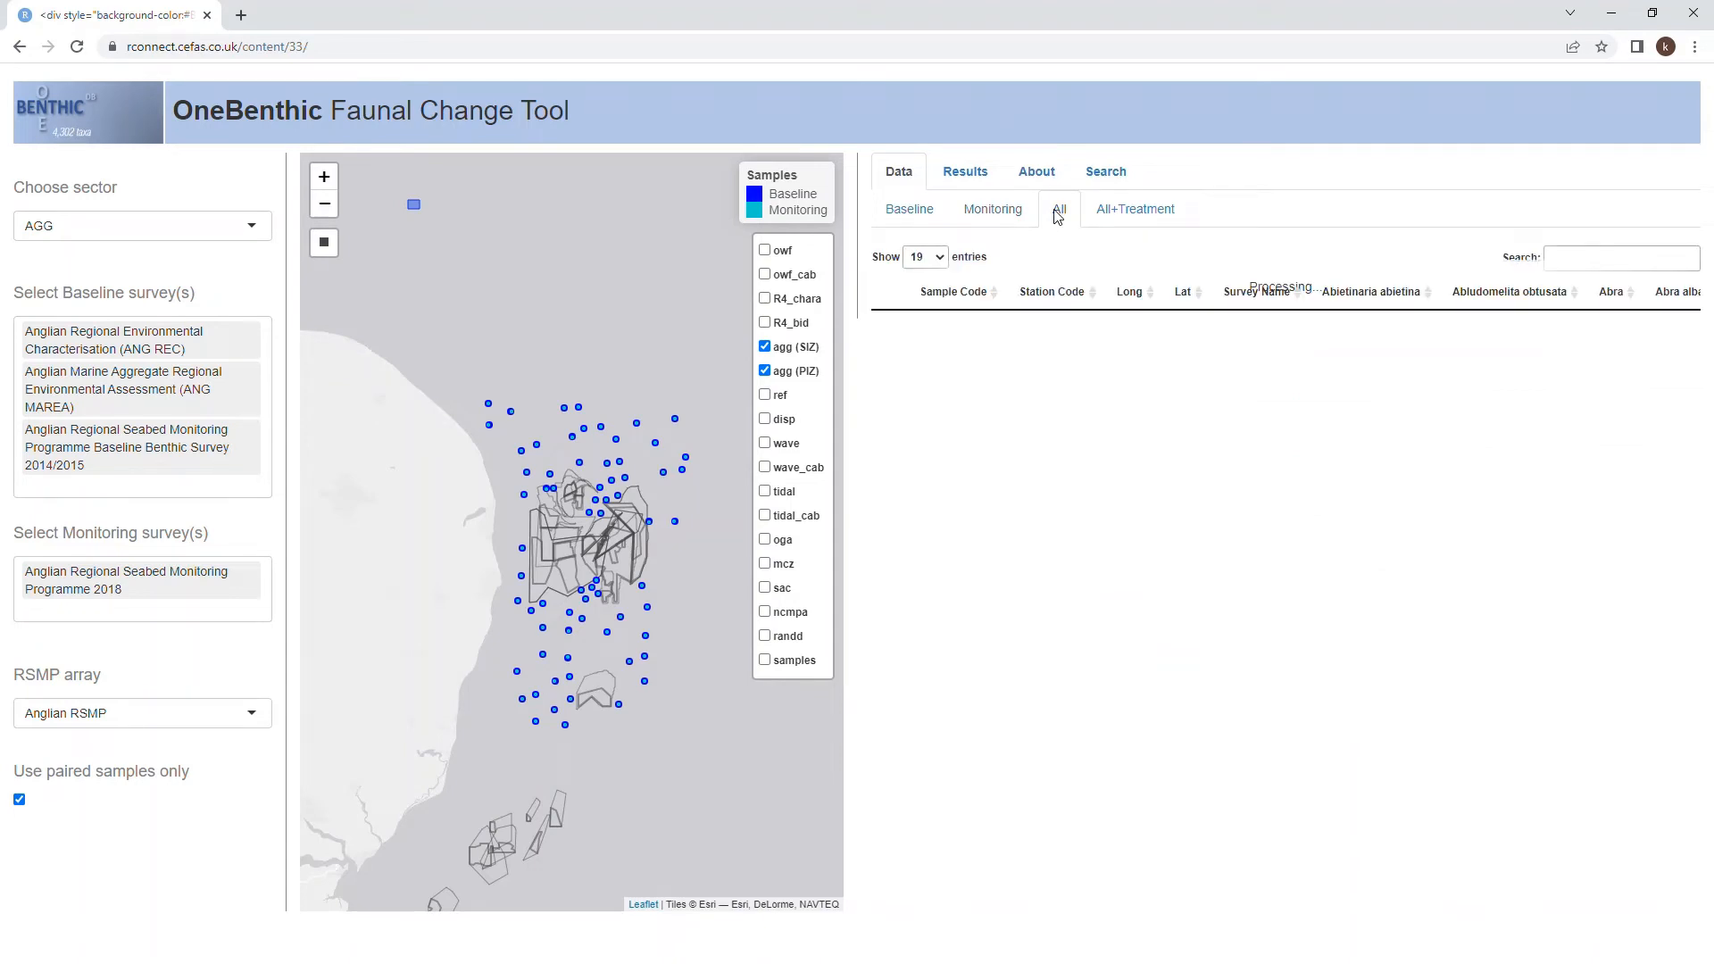
pyautogui.click(1122, 214)
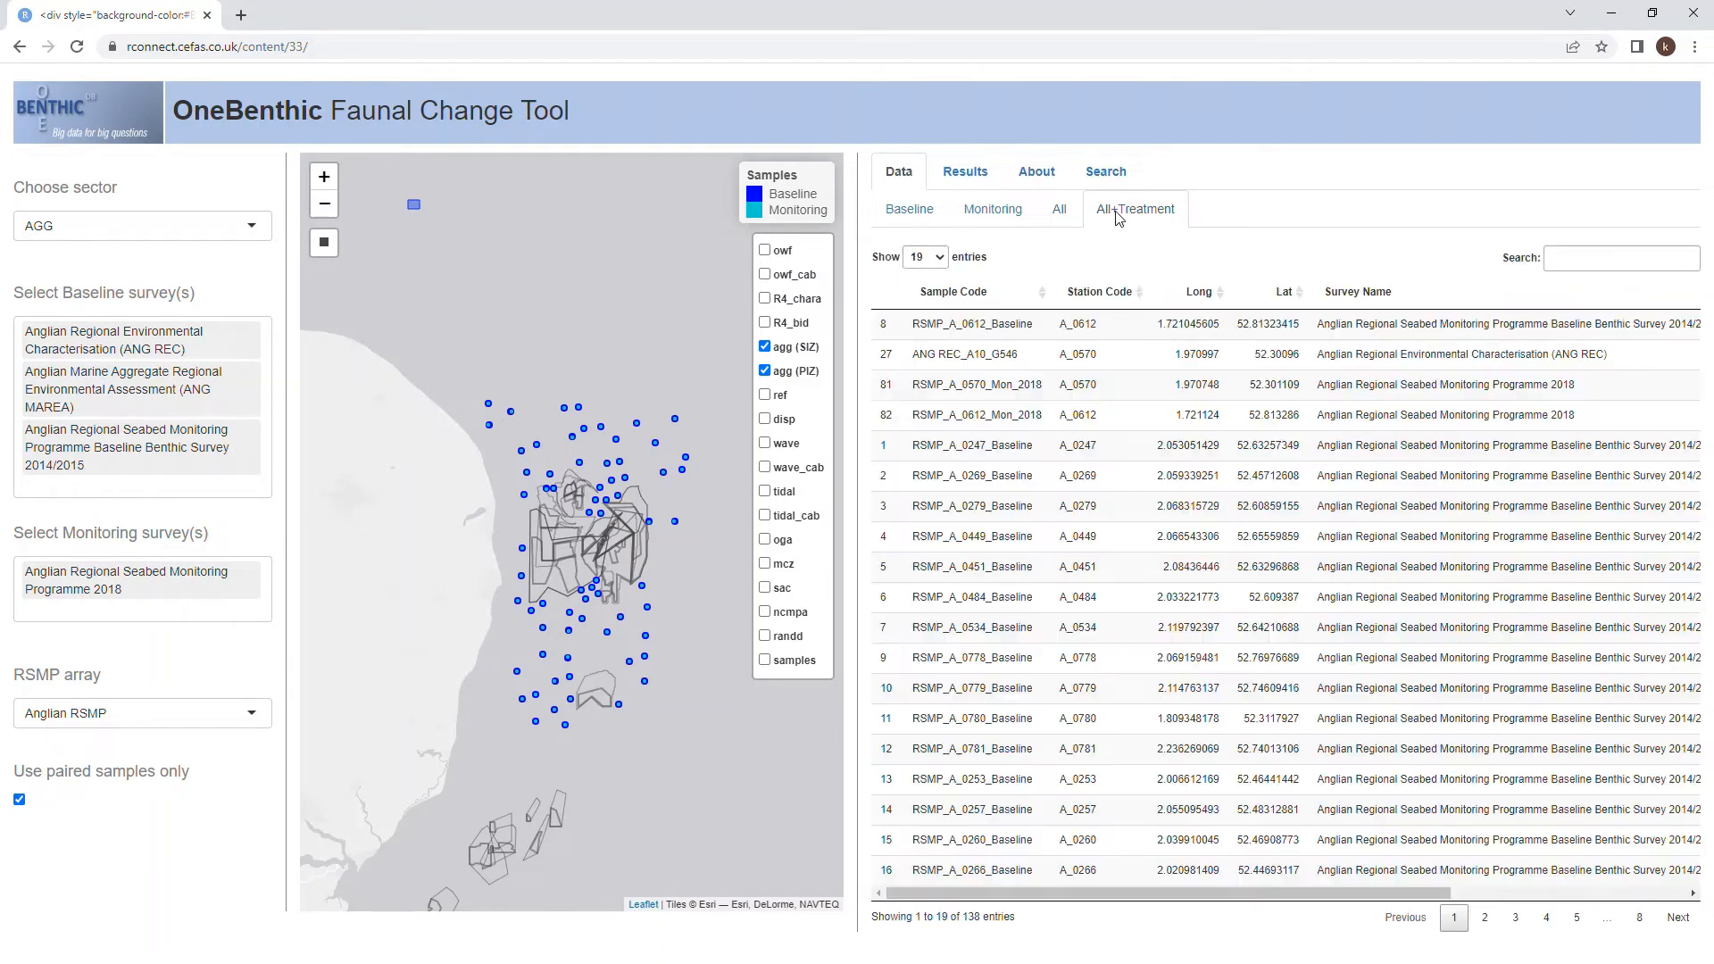
pyautogui.moveTo(1148, 891); pyautogui.dragTo(1386, 892)
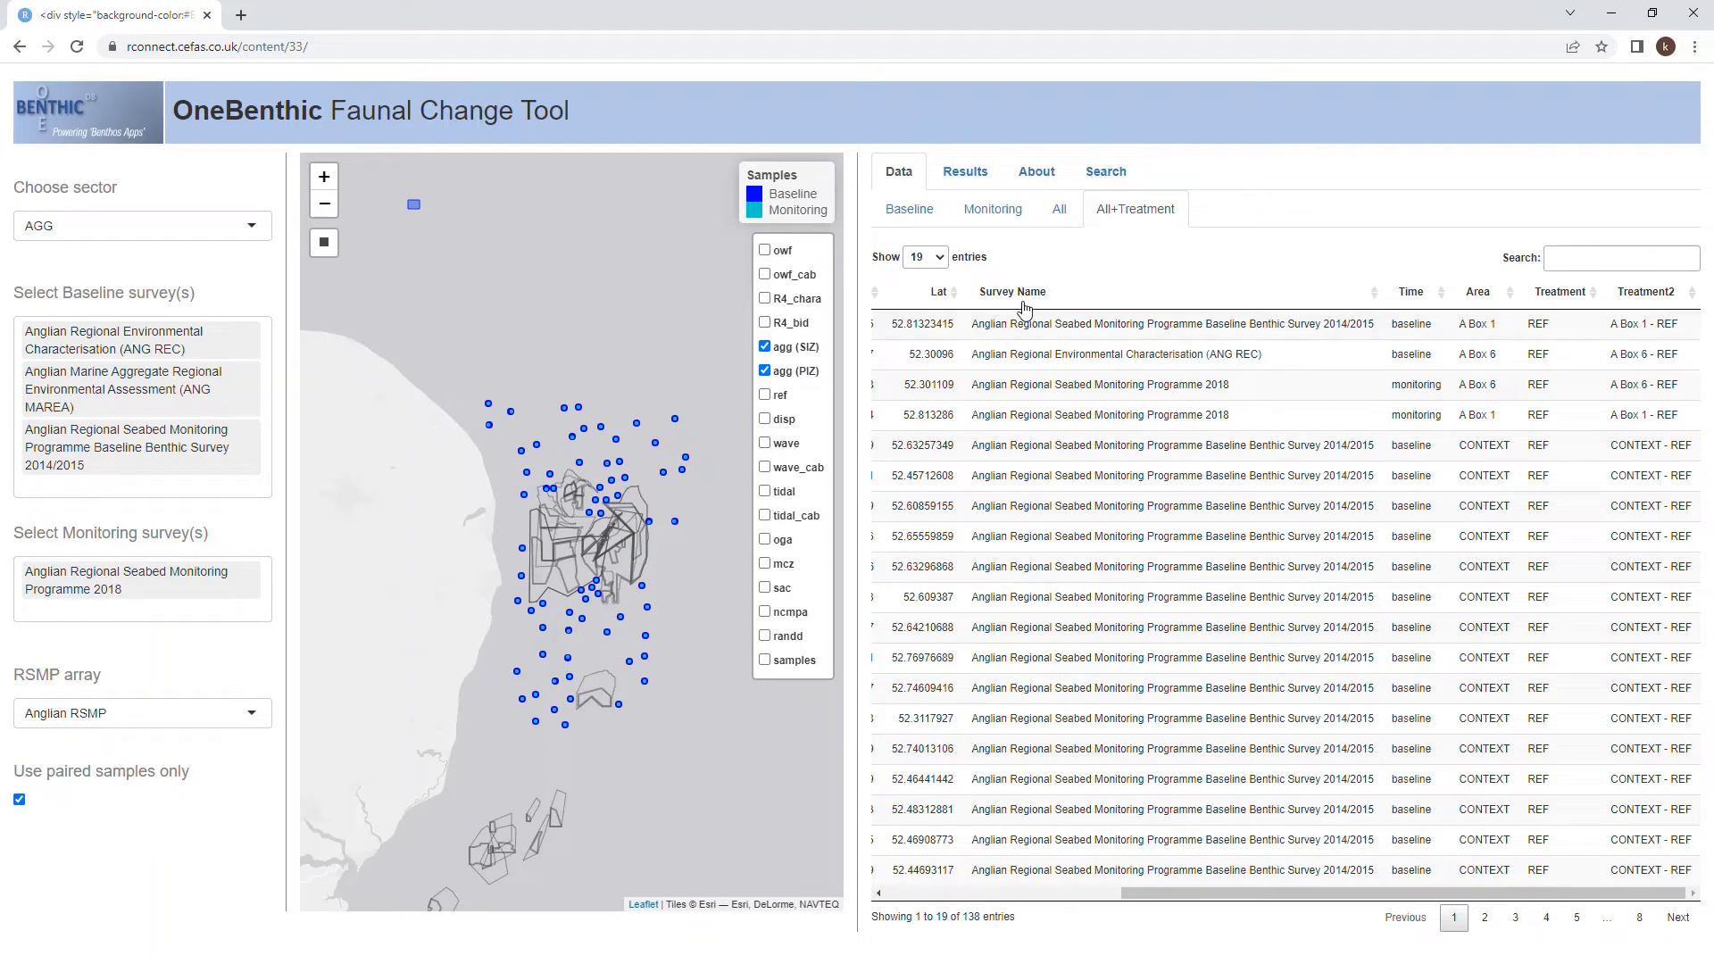
# Examine the region-level results for richness and abundance in the boxplots, means table and Anova table, returning to the boxplots
pyautogui.click(977, 179)
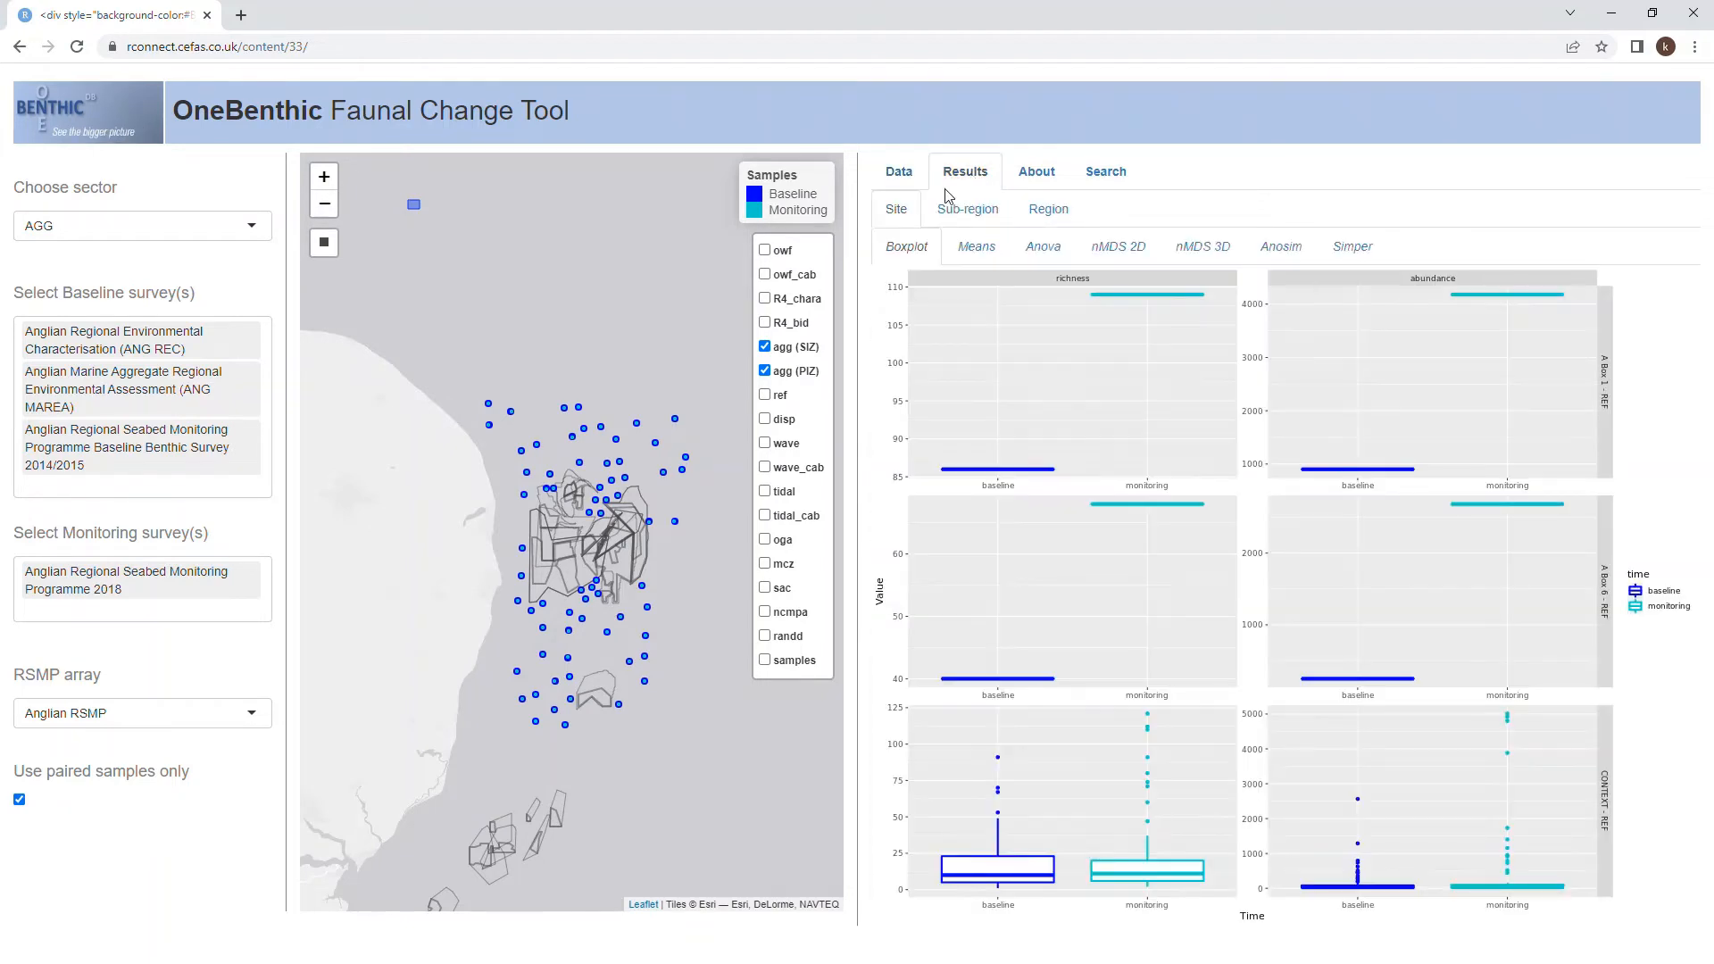
pyautogui.click(1047, 218)
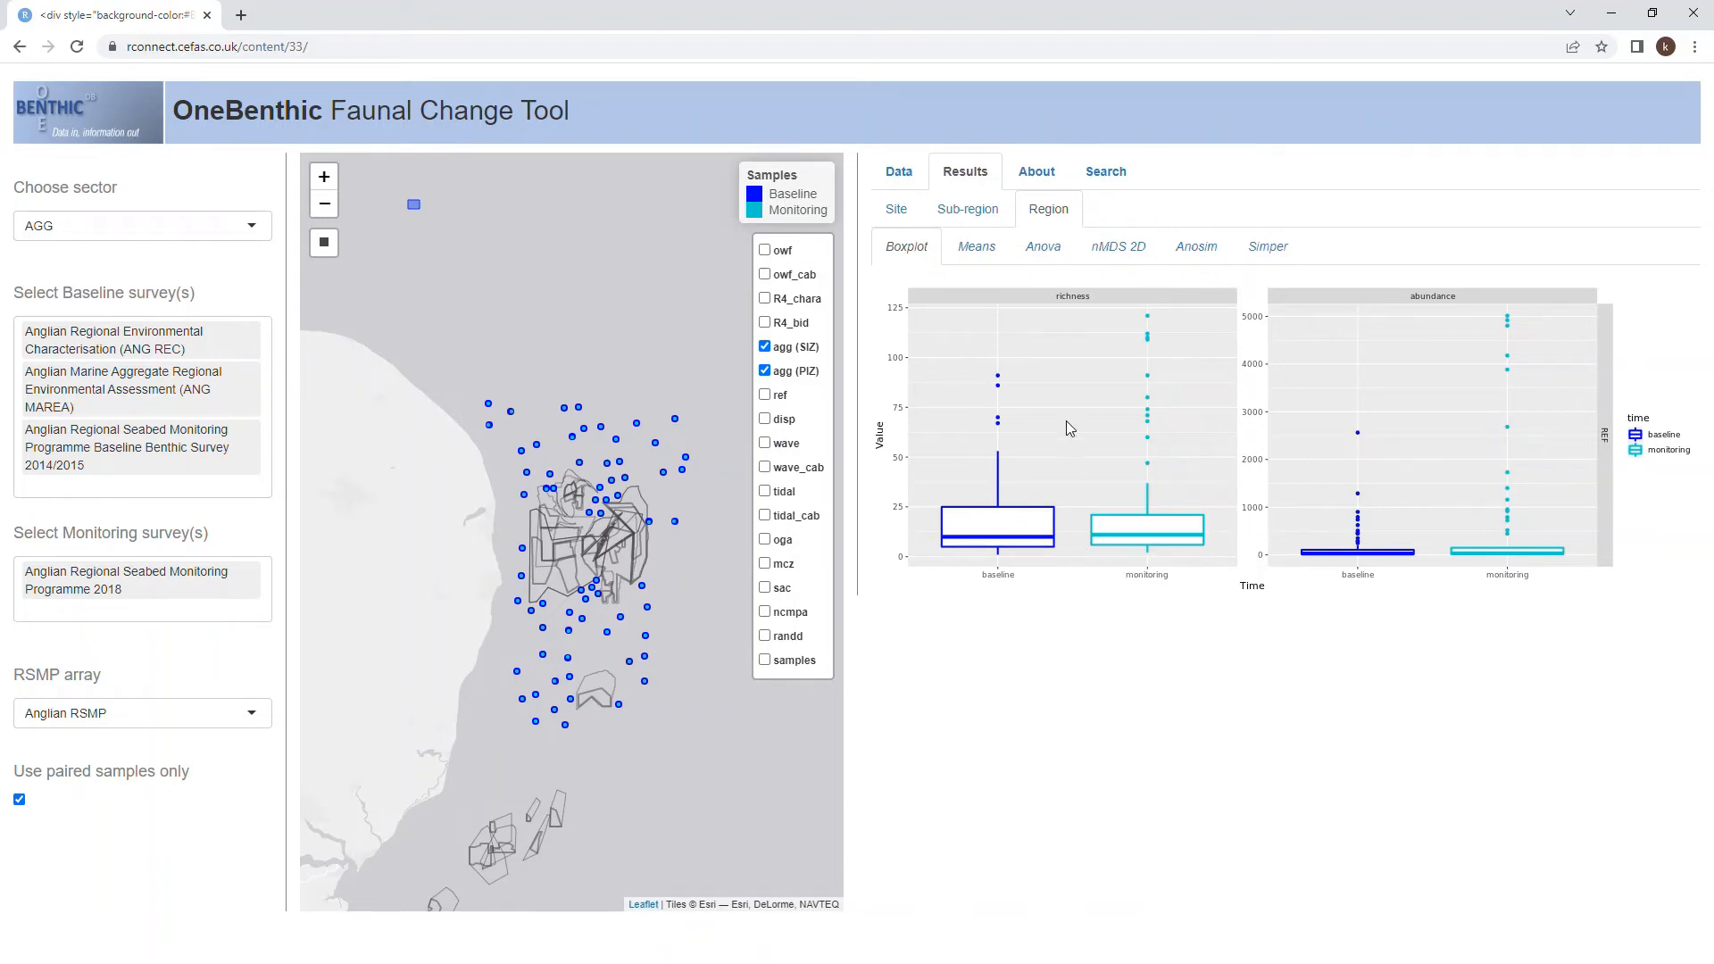
pyautogui.click(979, 250)
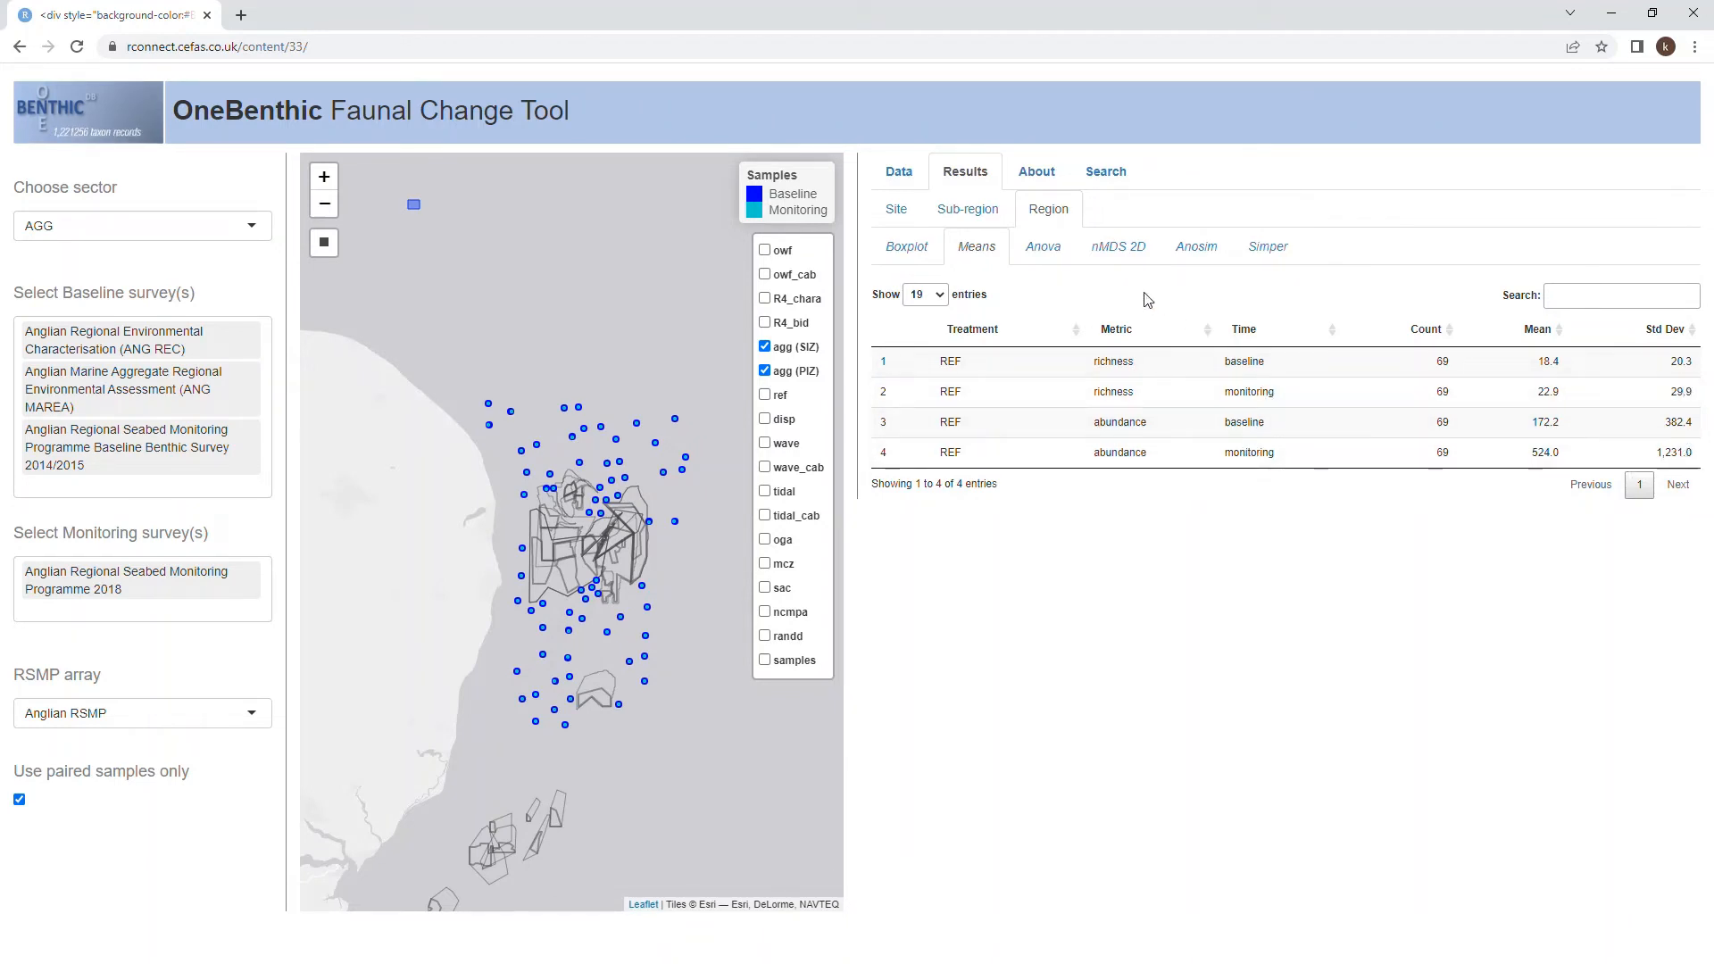
pyautogui.click(1040, 258)
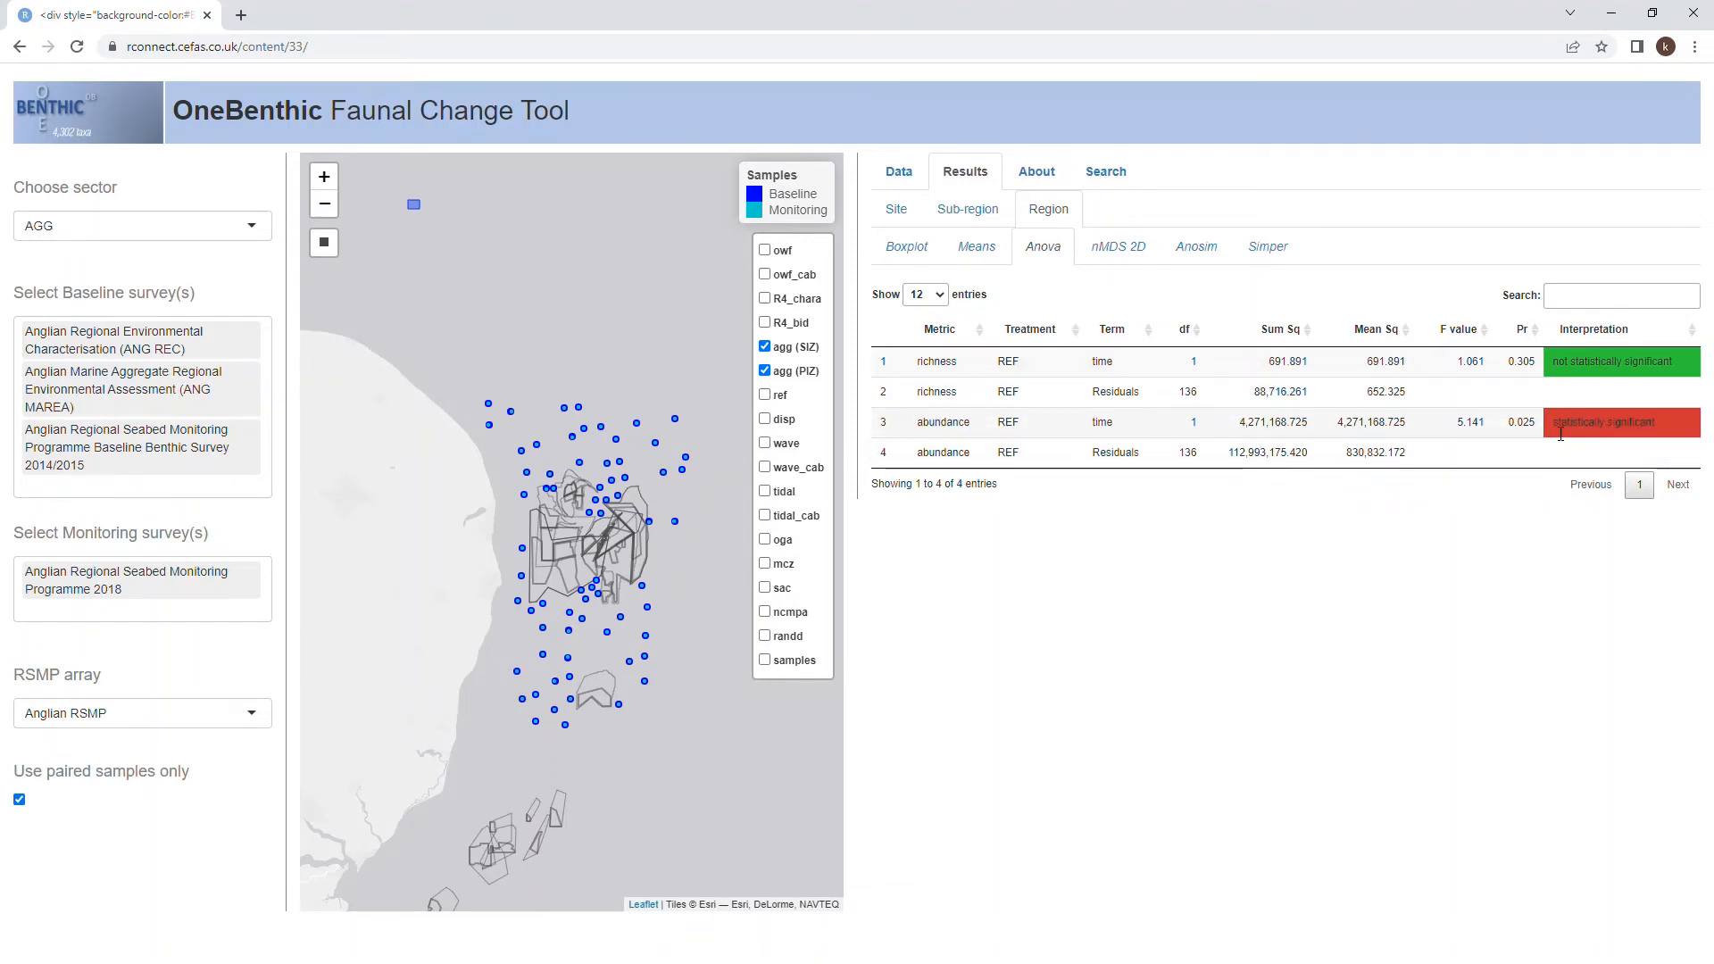
pyautogui.click(930, 260)
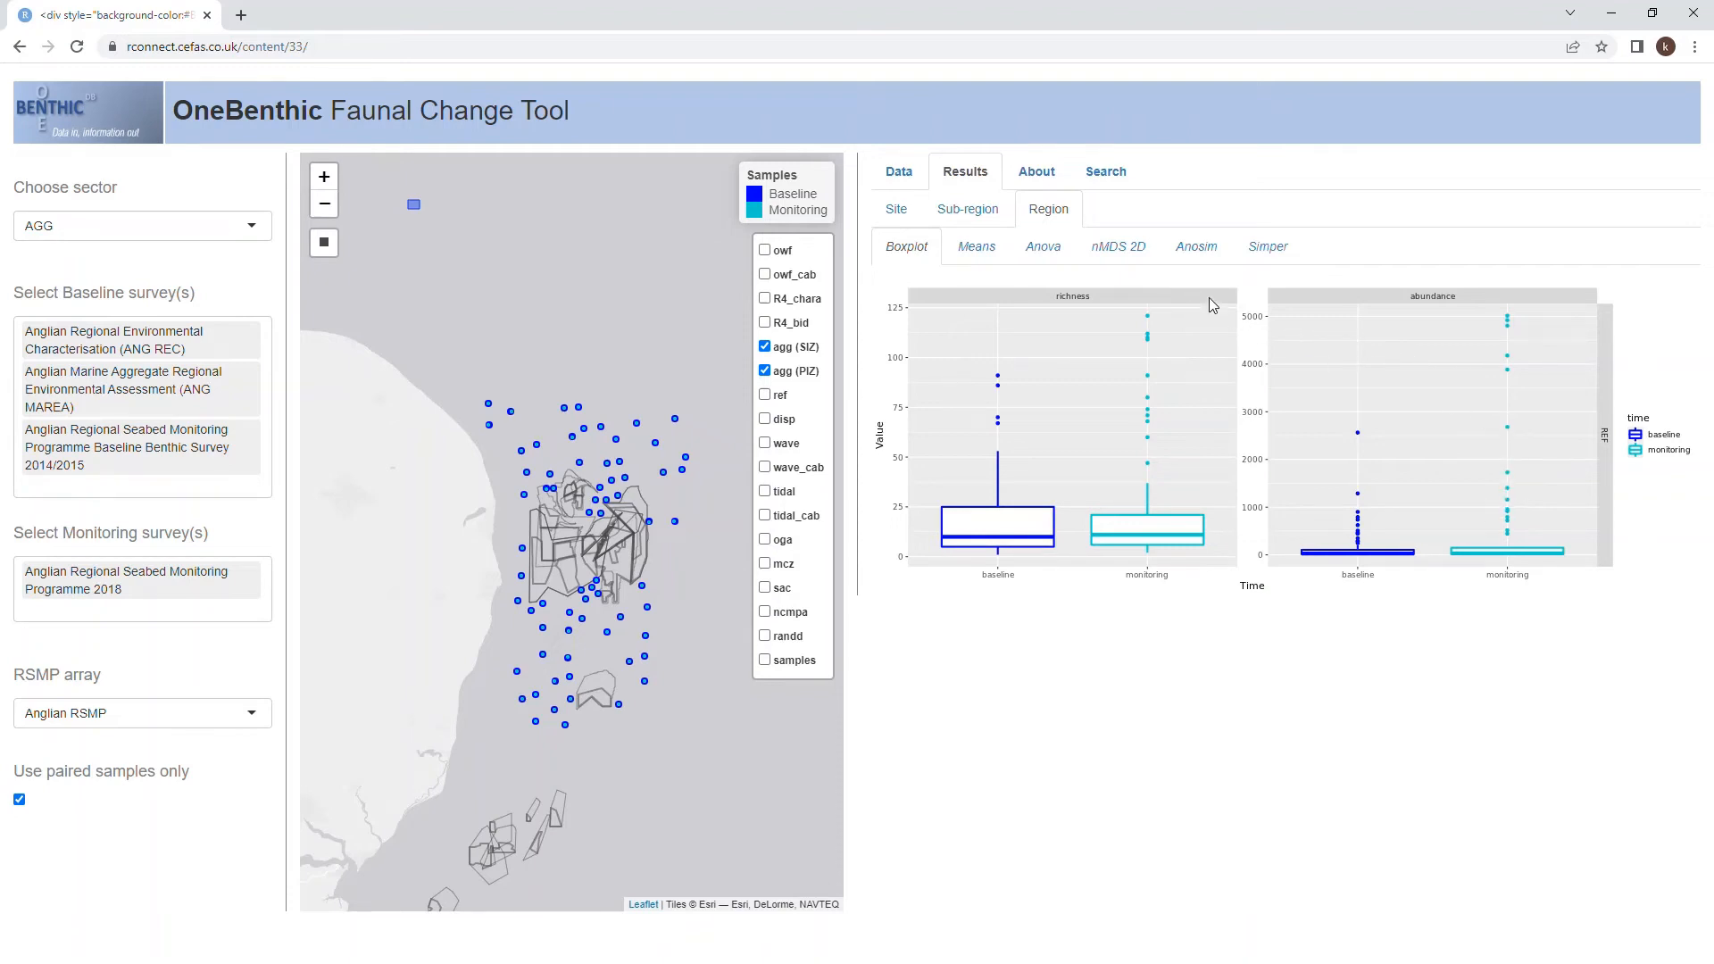
# Review the region-level community comparison through the nMDS 2D plot, the Anosim table and the Simper results
pyautogui.click(1116, 254)
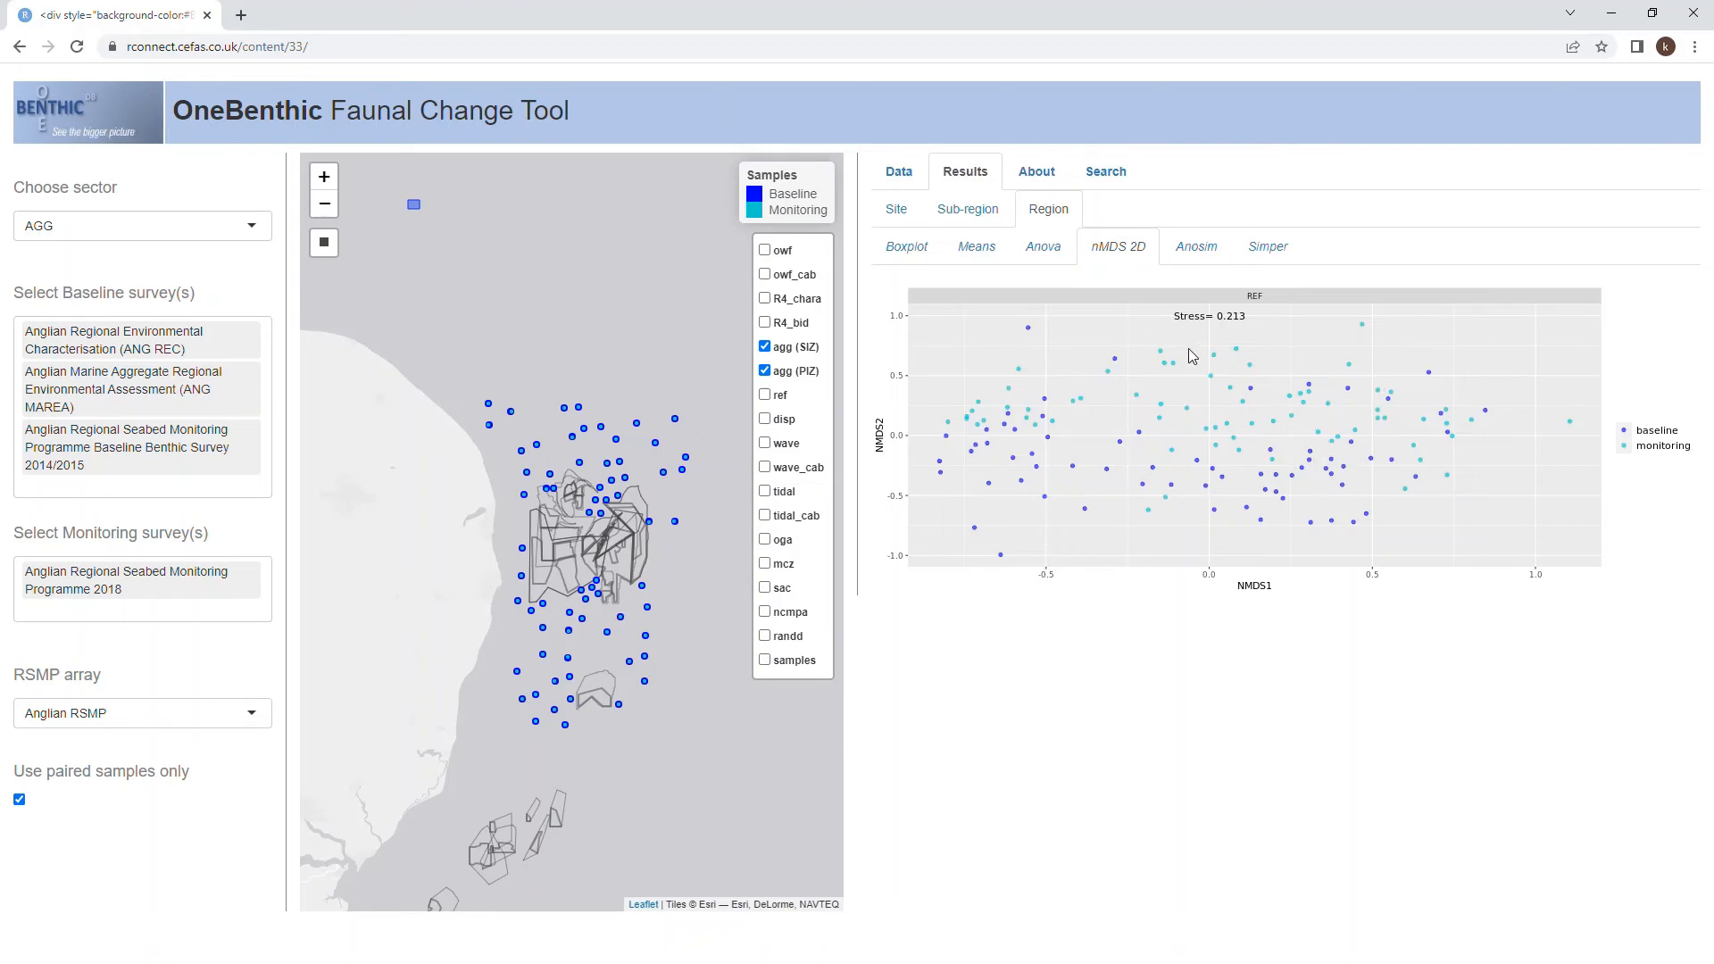
pyautogui.click(1196, 257)
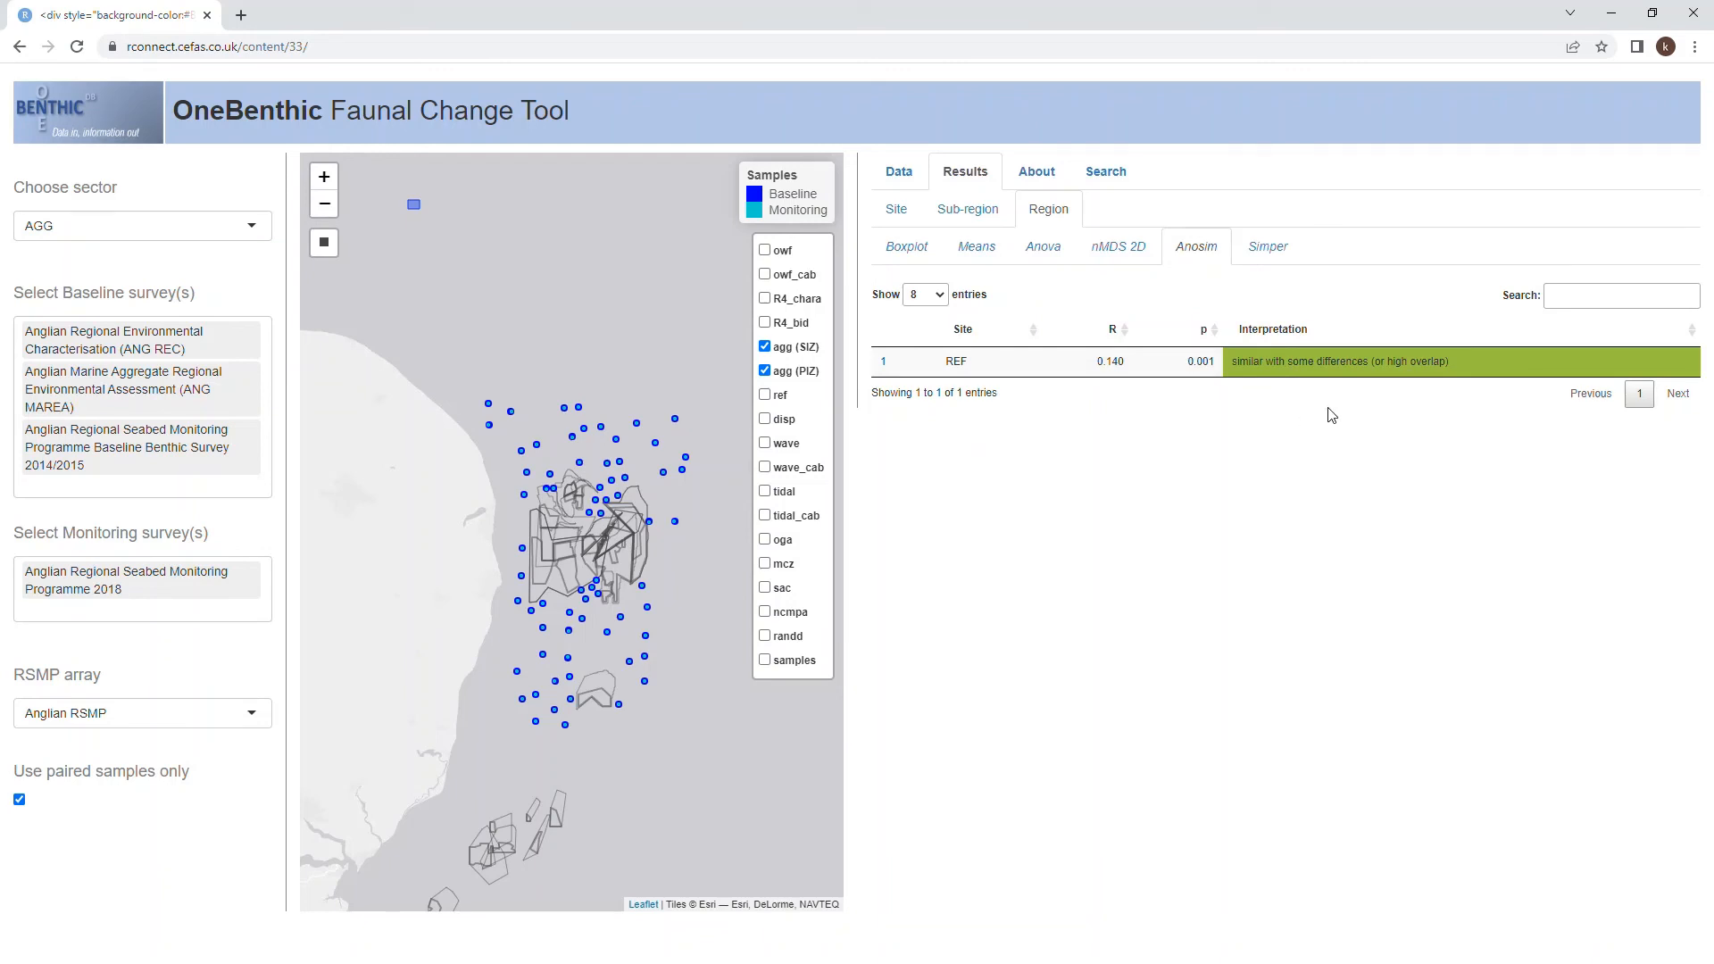
pyautogui.click(1272, 259)
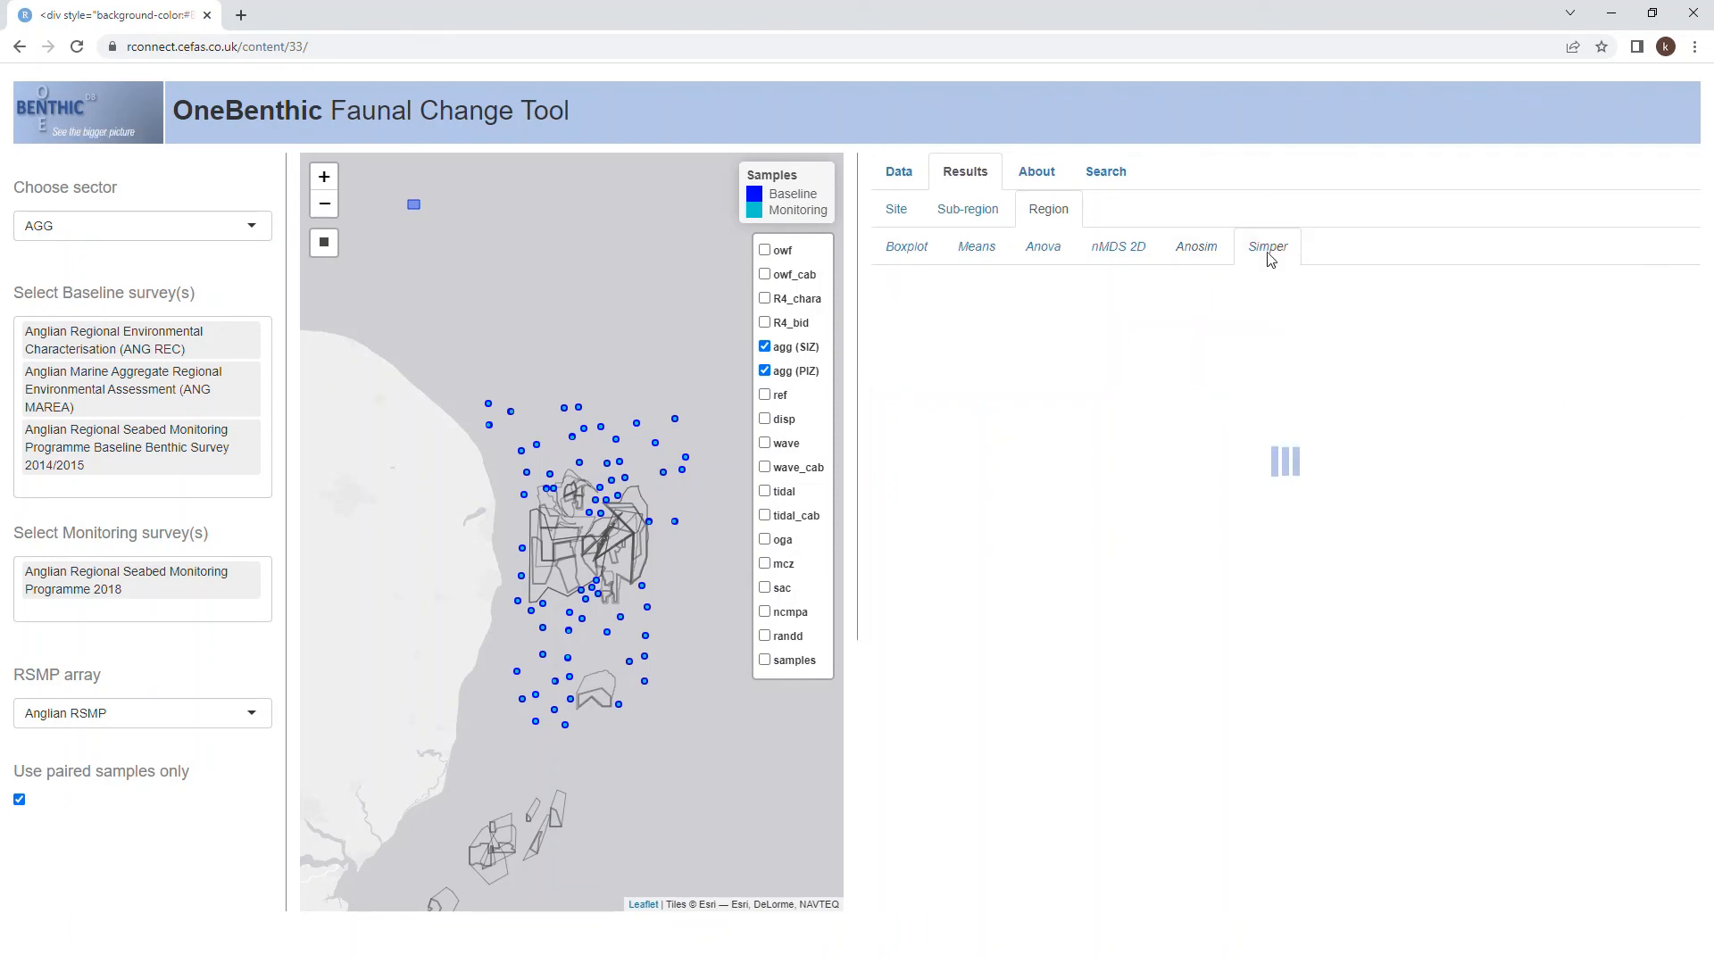